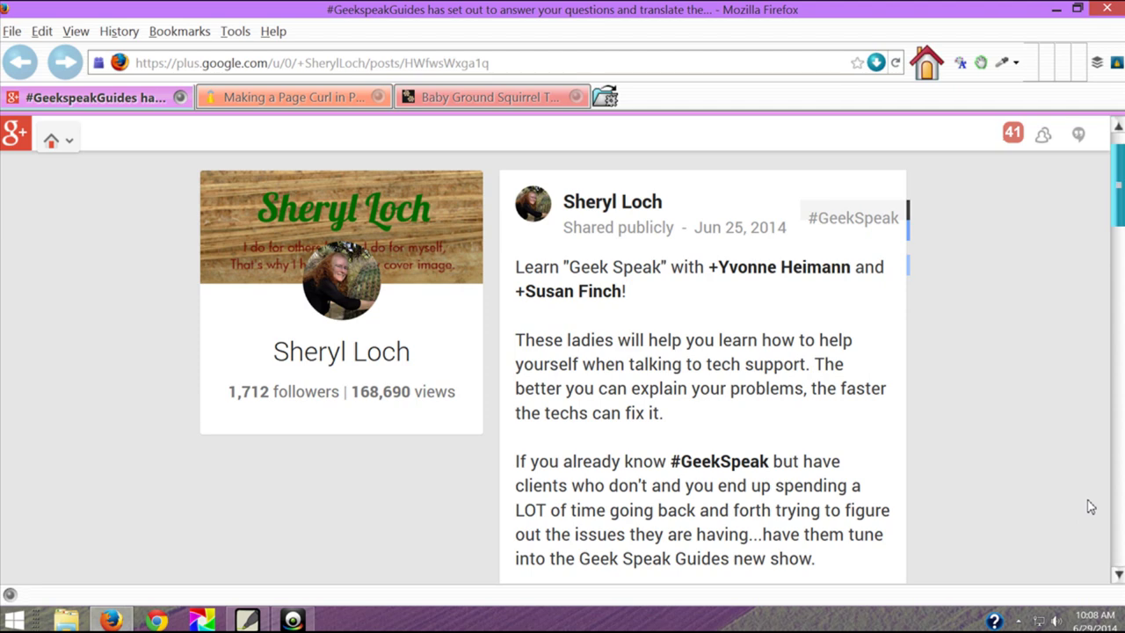
Step: Bring the post's Geekspeak image into view, find and open the Snipping Tool, and place its window beside the image
left_click_drag(1121, 189, 1111, 359)
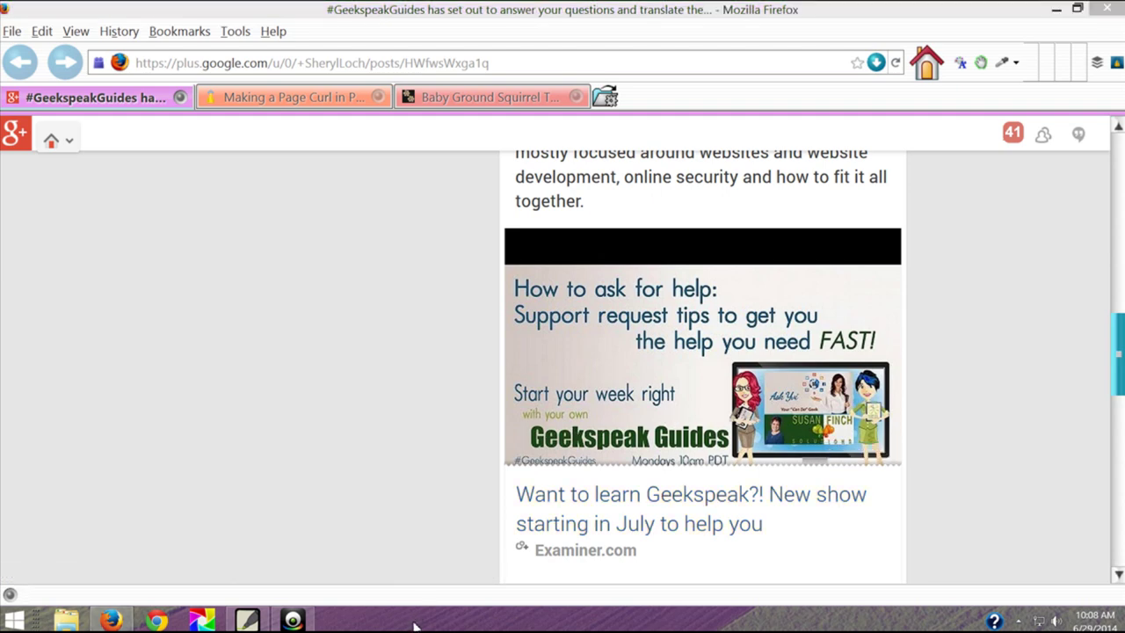
key("super")
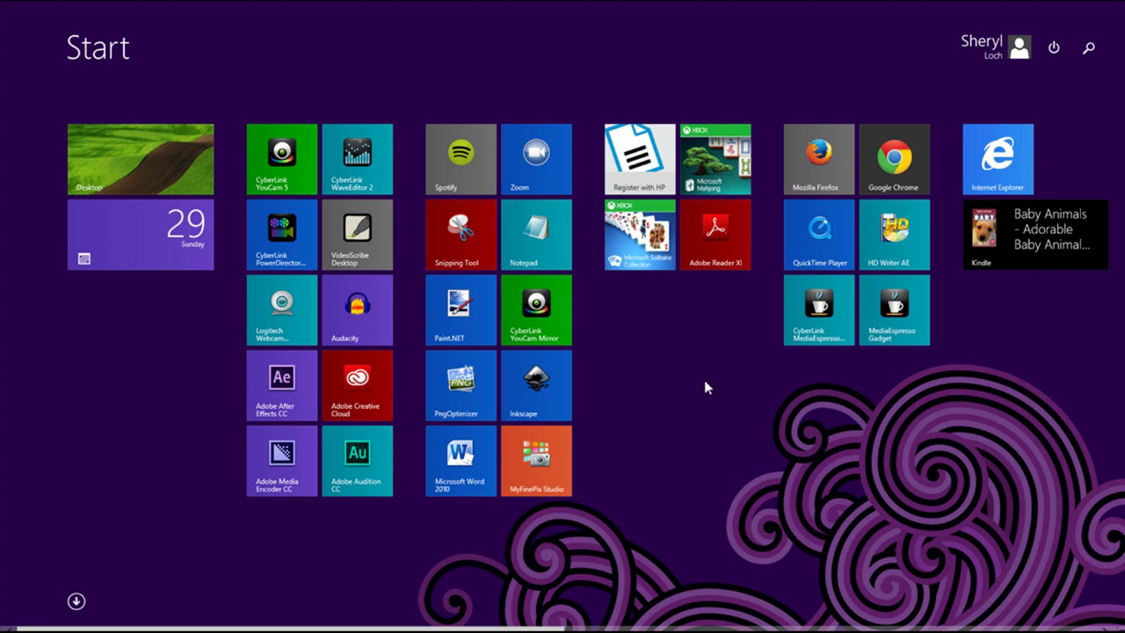
left_click(1088, 48)
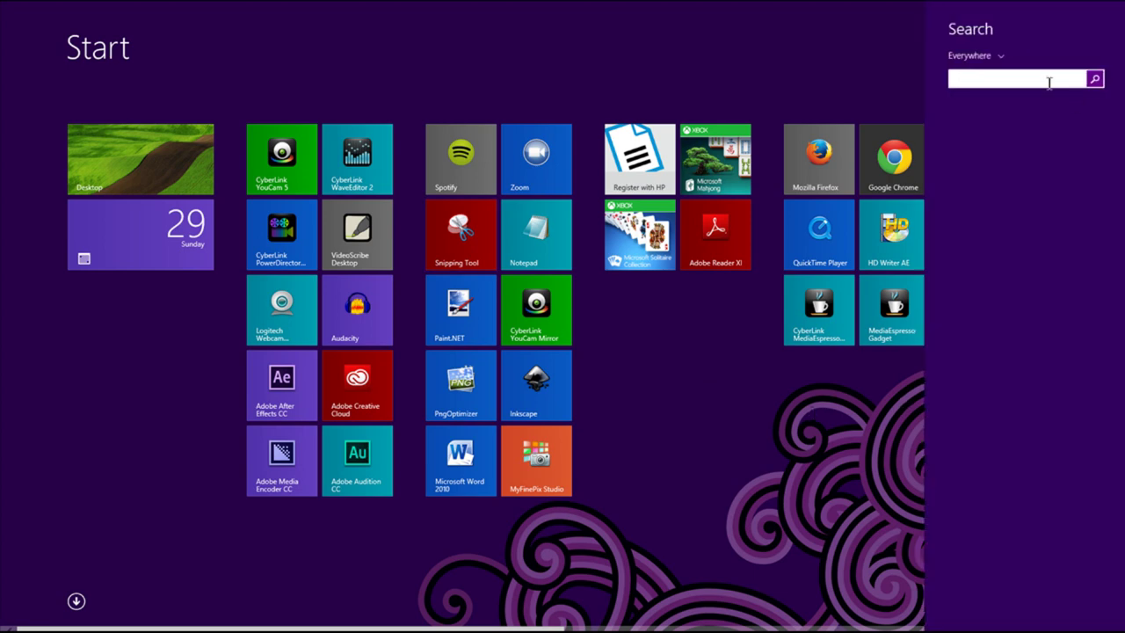
type("snipp")
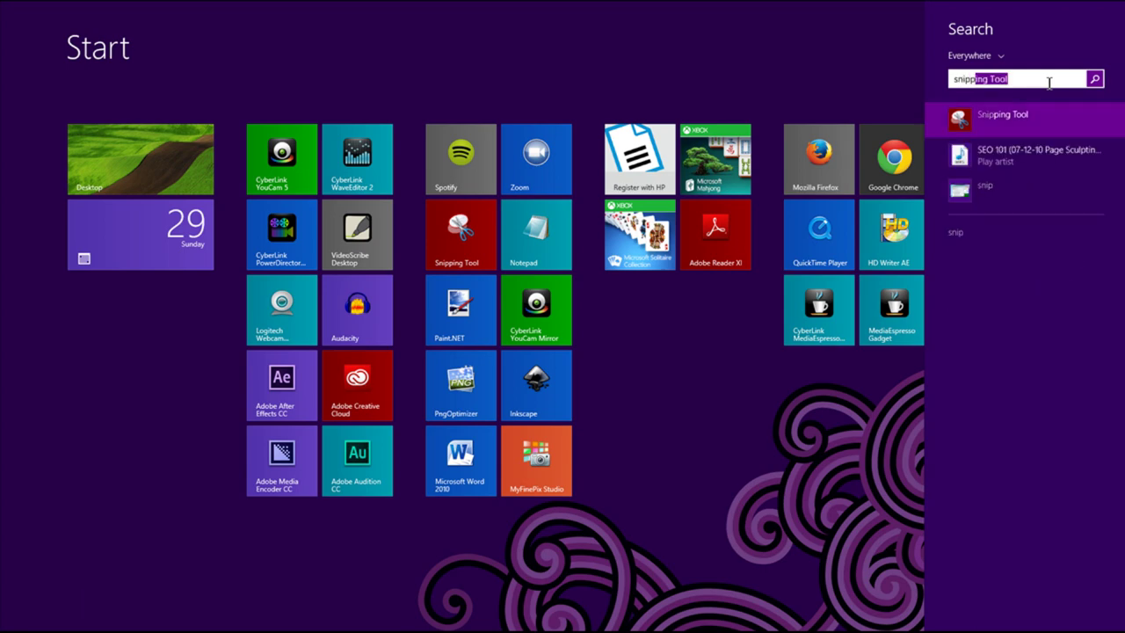
type("ing")
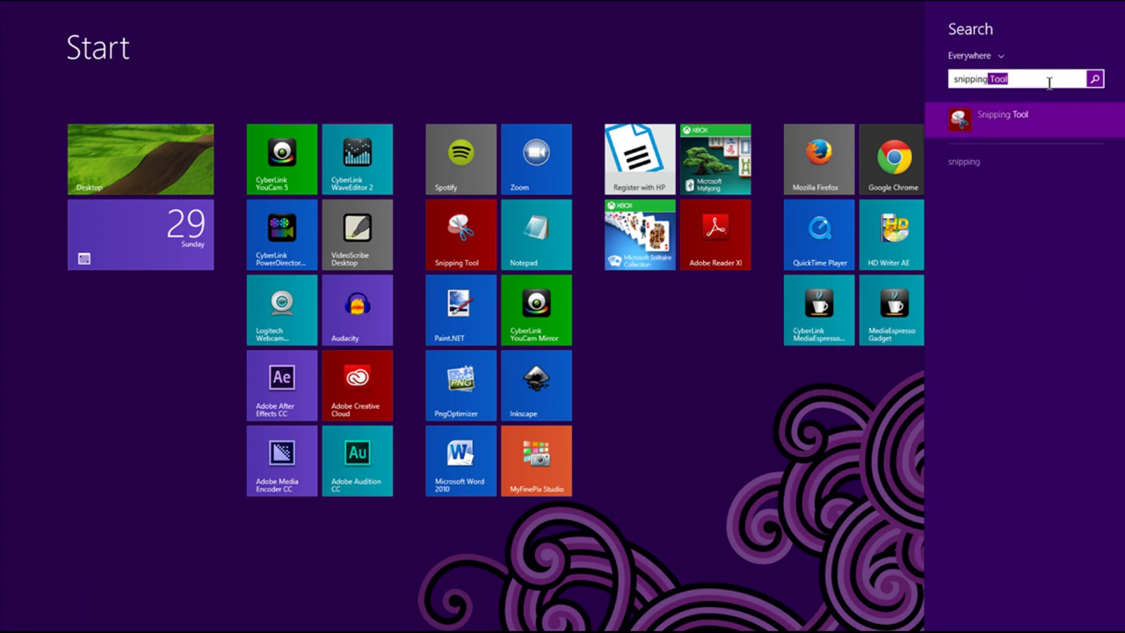
left_click(1017, 122)
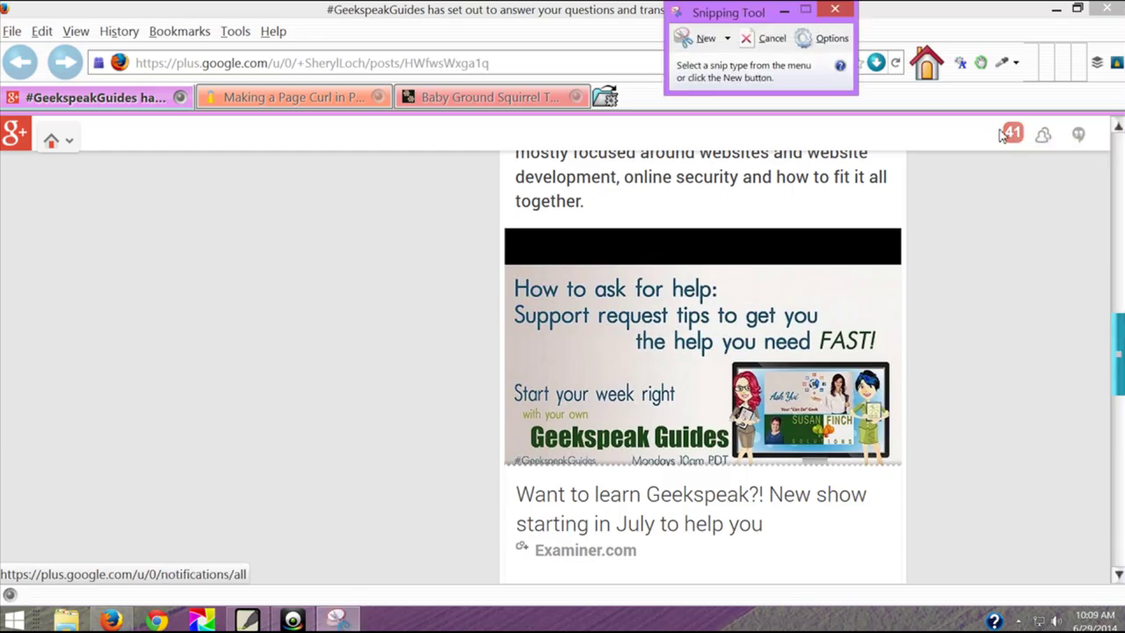
left_click_drag(725, 17, 310, 183)
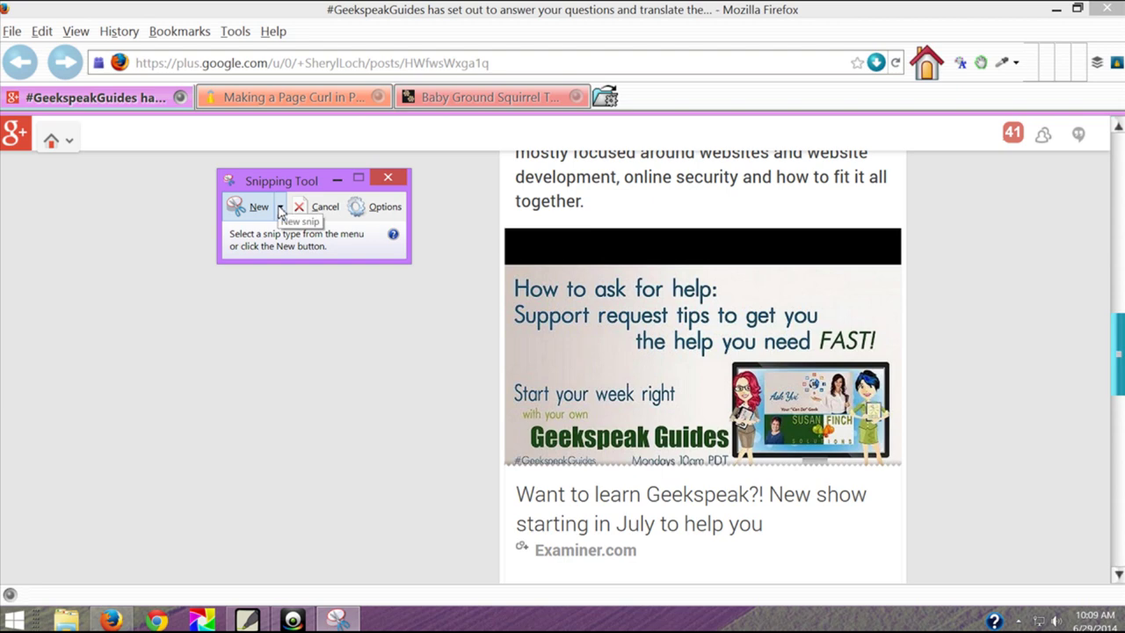
Step: Capture a free-form snip by outlining an irregular area around the Geekspeak image
left_click(279, 208)
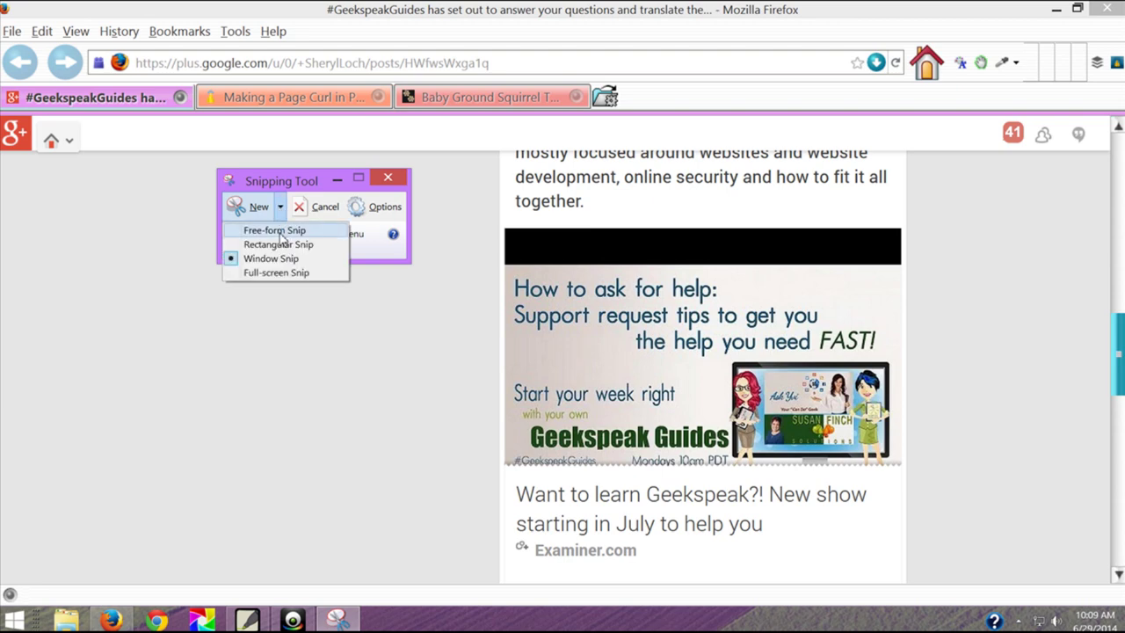
left_click(281, 234)
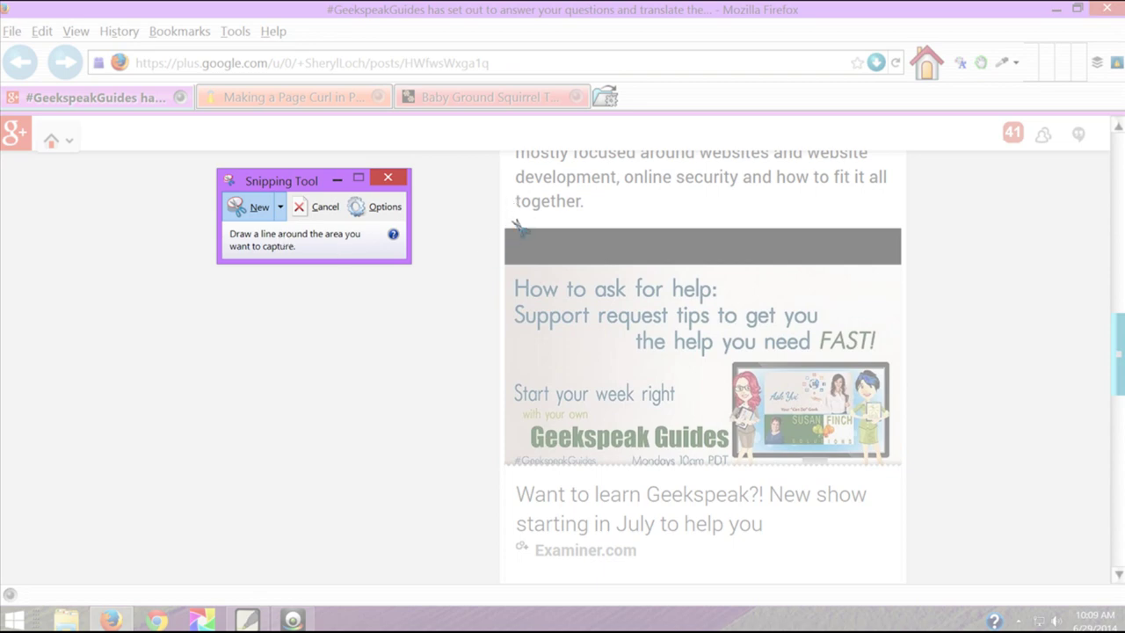
mouse_move(515, 216)
left_mouse_down()
mouse_move(498, 254)
mouse_move(466, 492)
mouse_move(528, 442)
mouse_move(619, 510)
mouse_move(695, 433)
mouse_move(660, 332)
mouse_move(747, 380)
mouse_move(825, 349)
mouse_move(859, 236)
mouse_move(758, 211)
mouse_move(606, 204)
mouse_move(522, 225)
left_mouse_up()
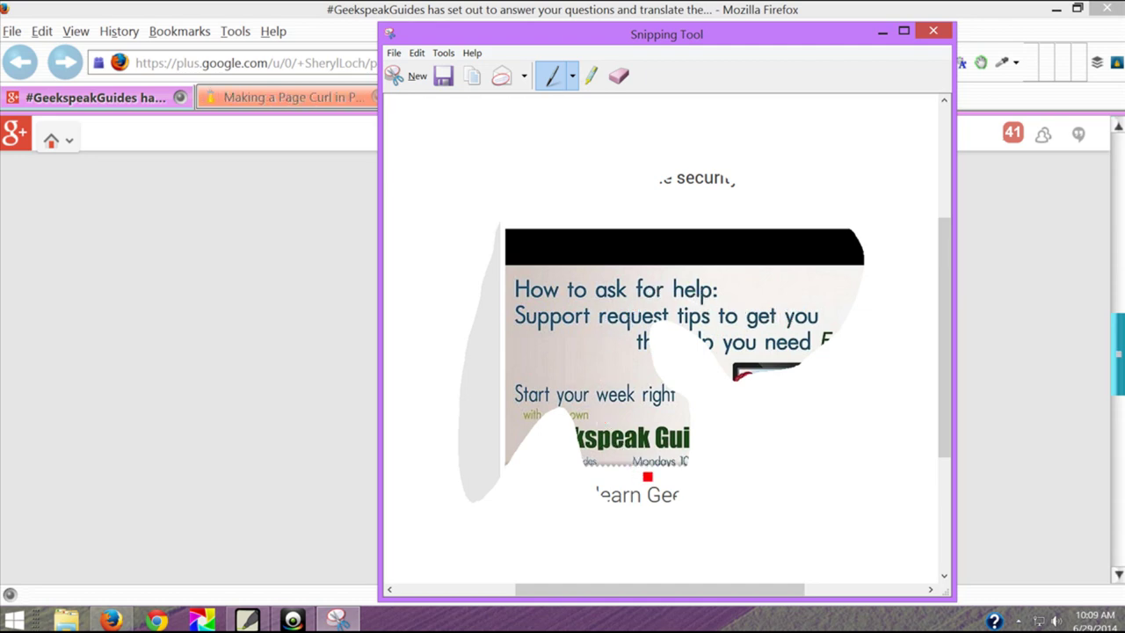
Step: Take a new rectangular snip covering the Geekspeak image and the article title and source beneath it
left_click(416, 78)
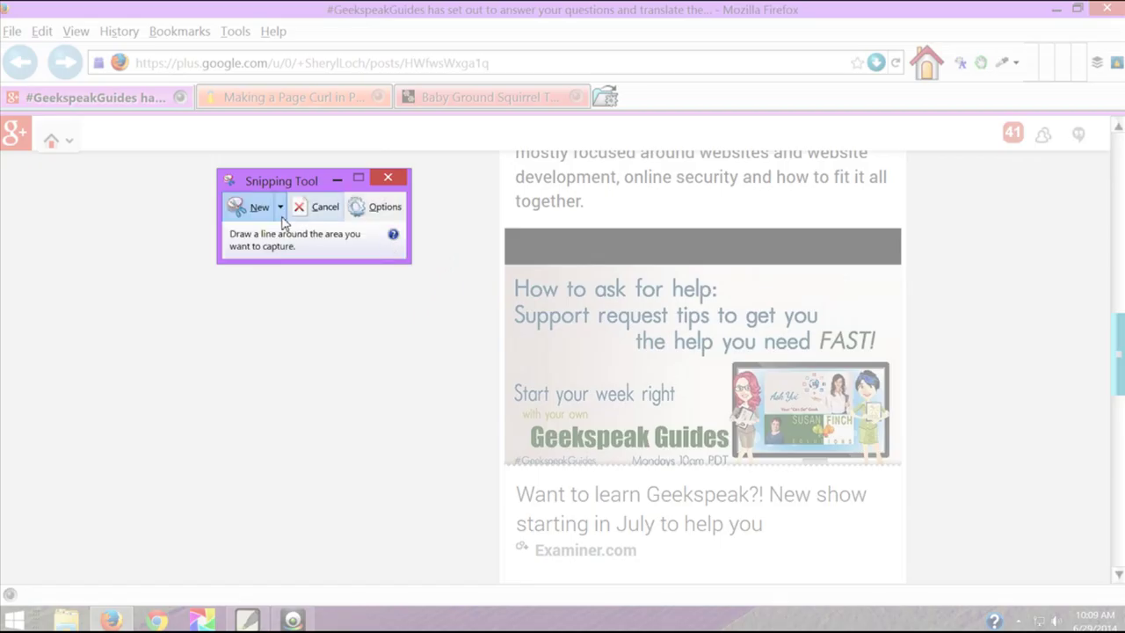
left_click(281, 215)
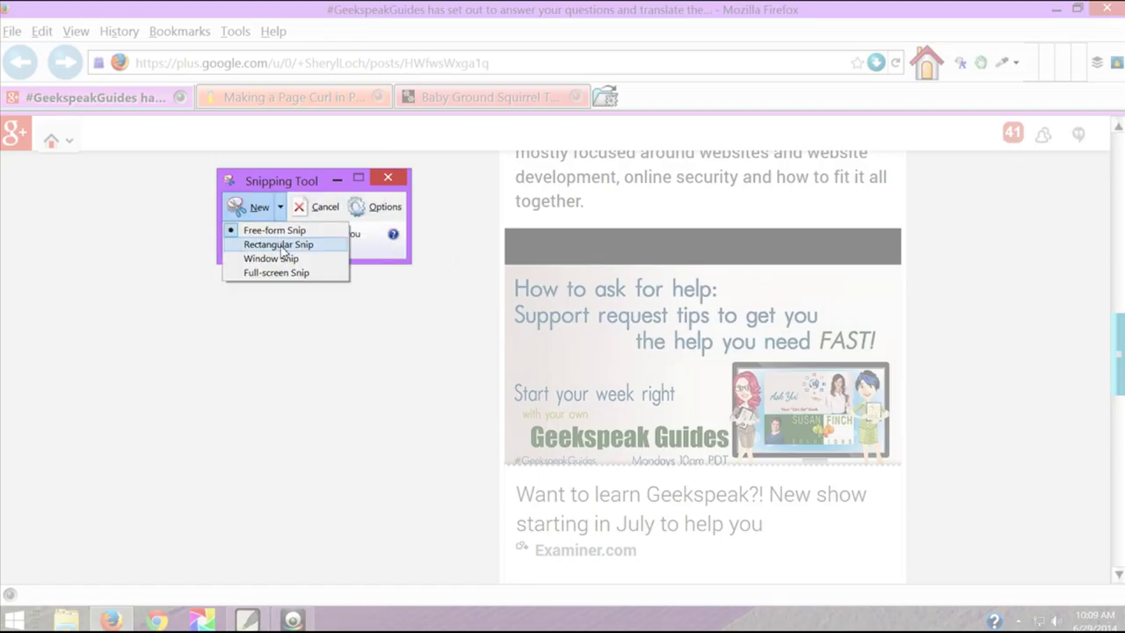
left_click(280, 245)
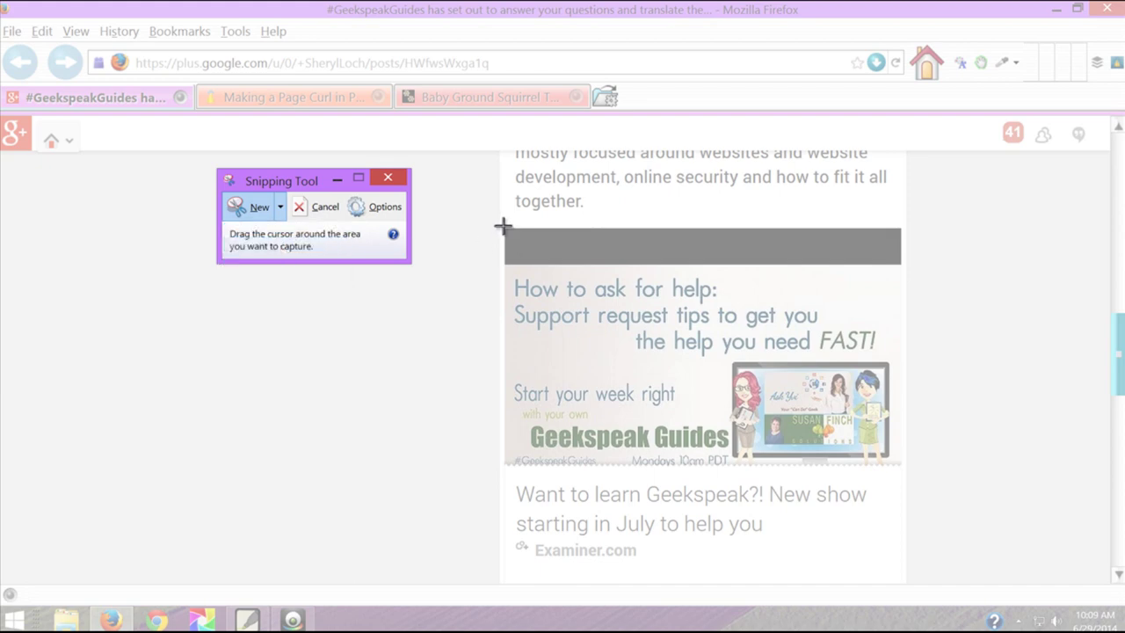
left_click_drag(502, 228, 909, 567)
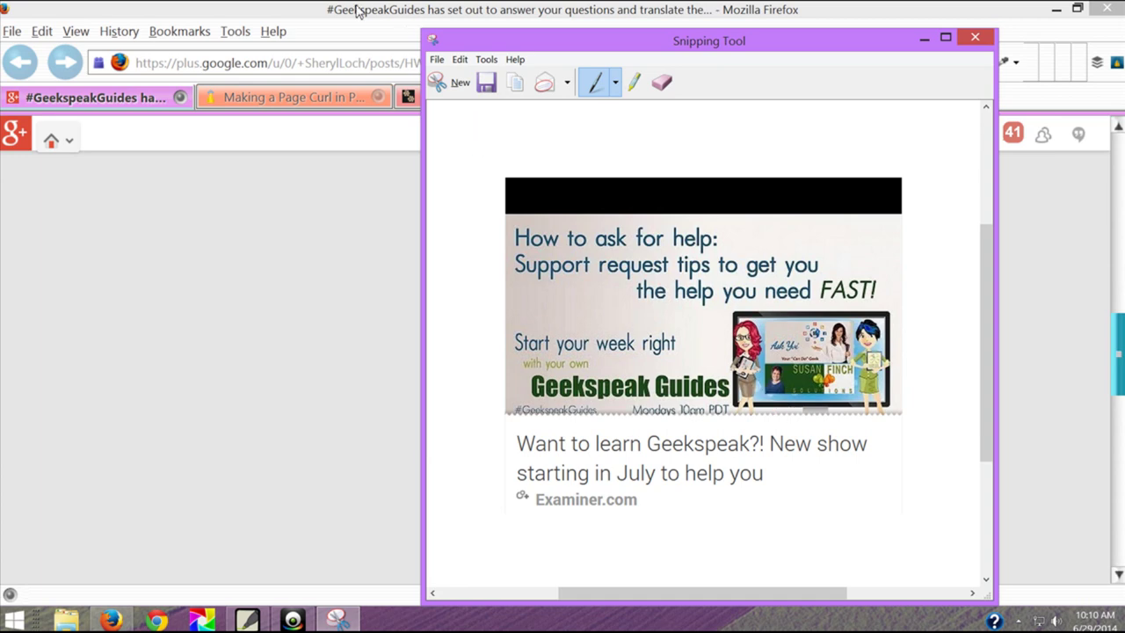
Step: Take a new window snip of the Firefox browser window
left_click(450, 83)
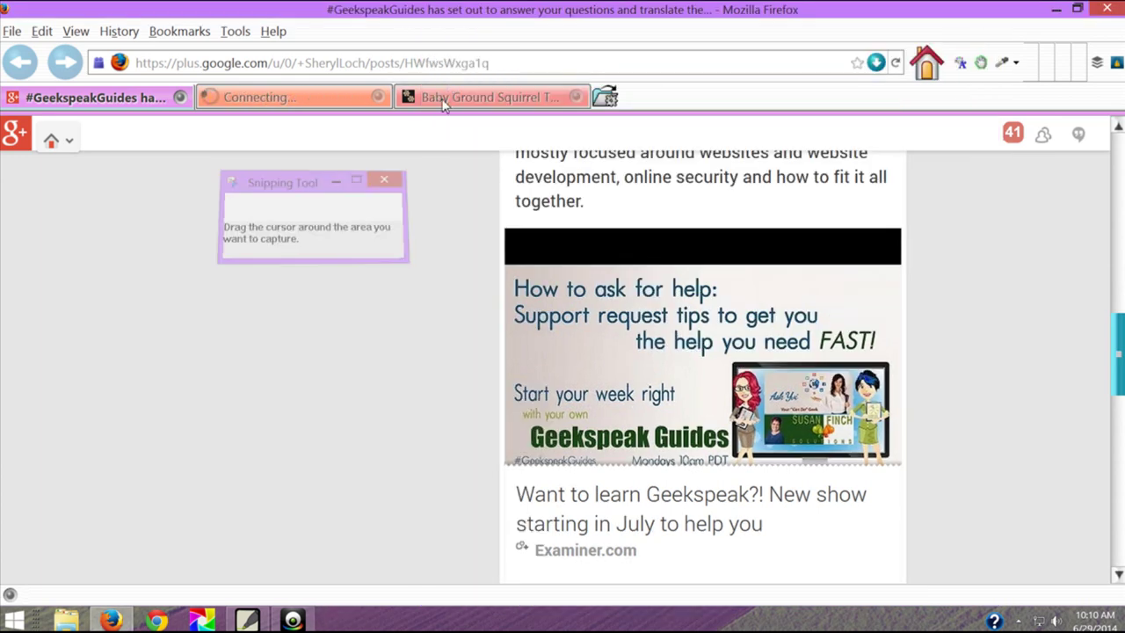
left_click(278, 208)
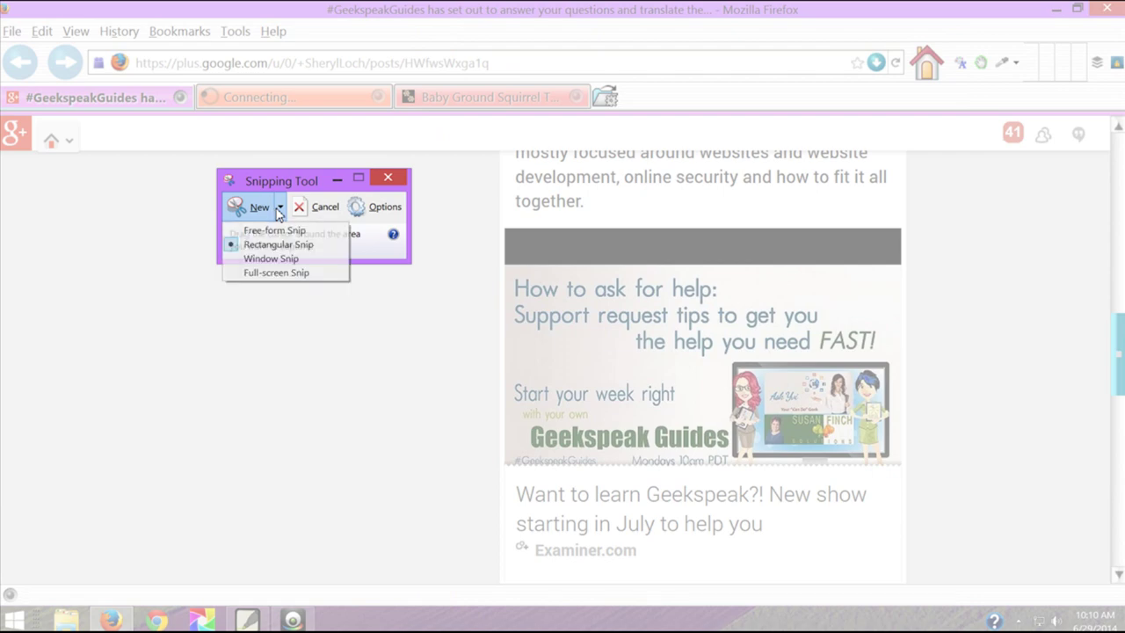
left_click(280, 259)
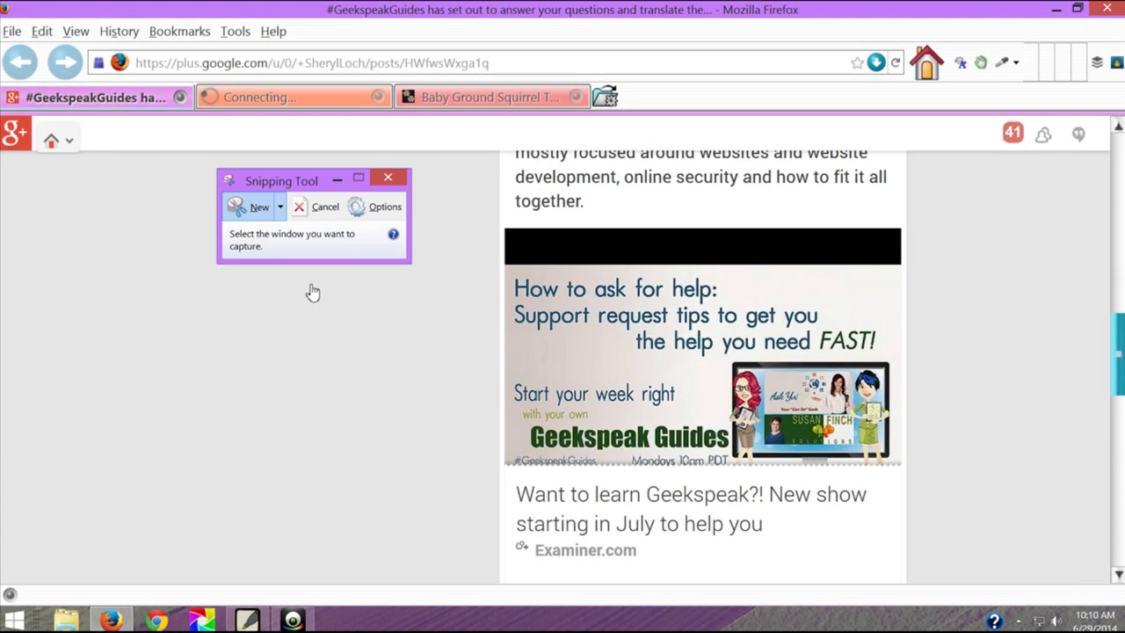
left_click(453, 352)
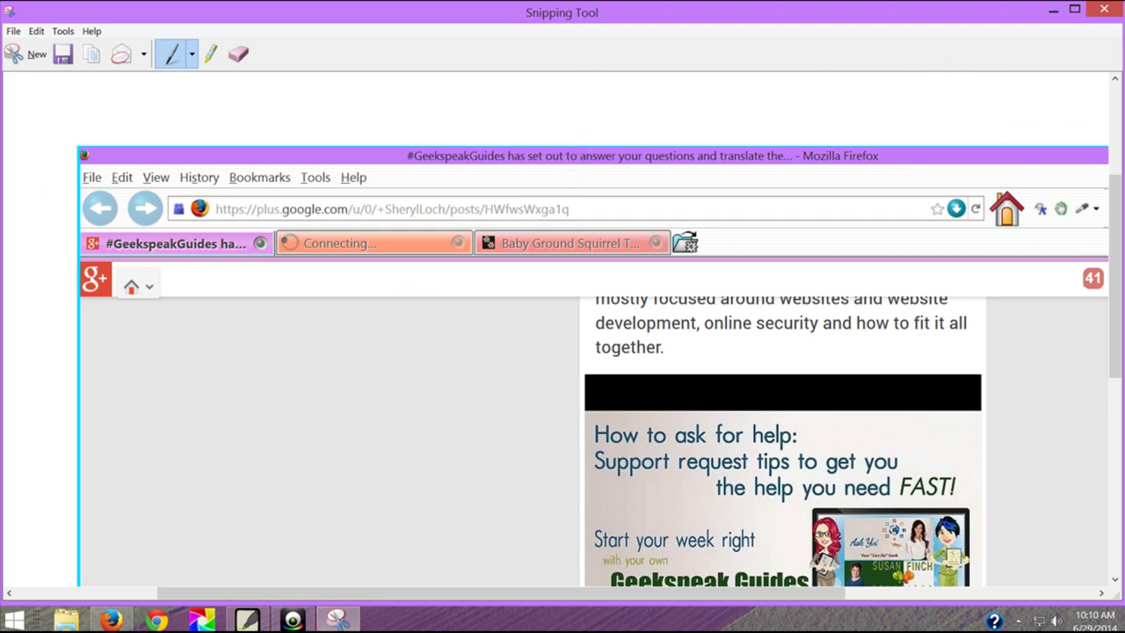
Step: Take a new full-screen snip and view the captured desktop area beside the browser window
left_click(35, 56)
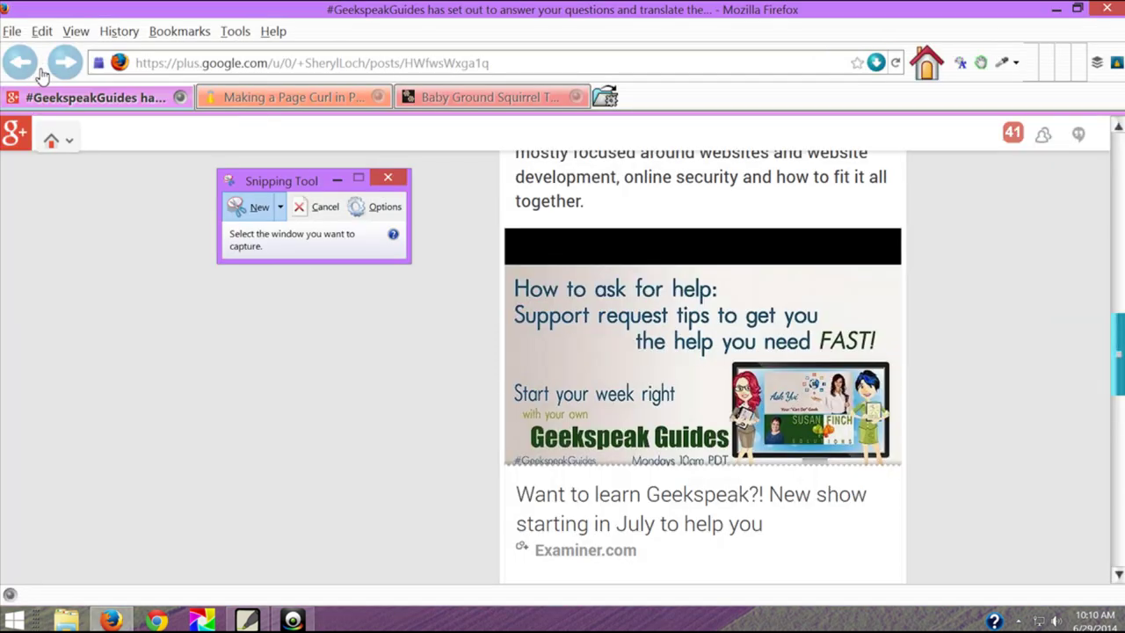
left_click(280, 206)
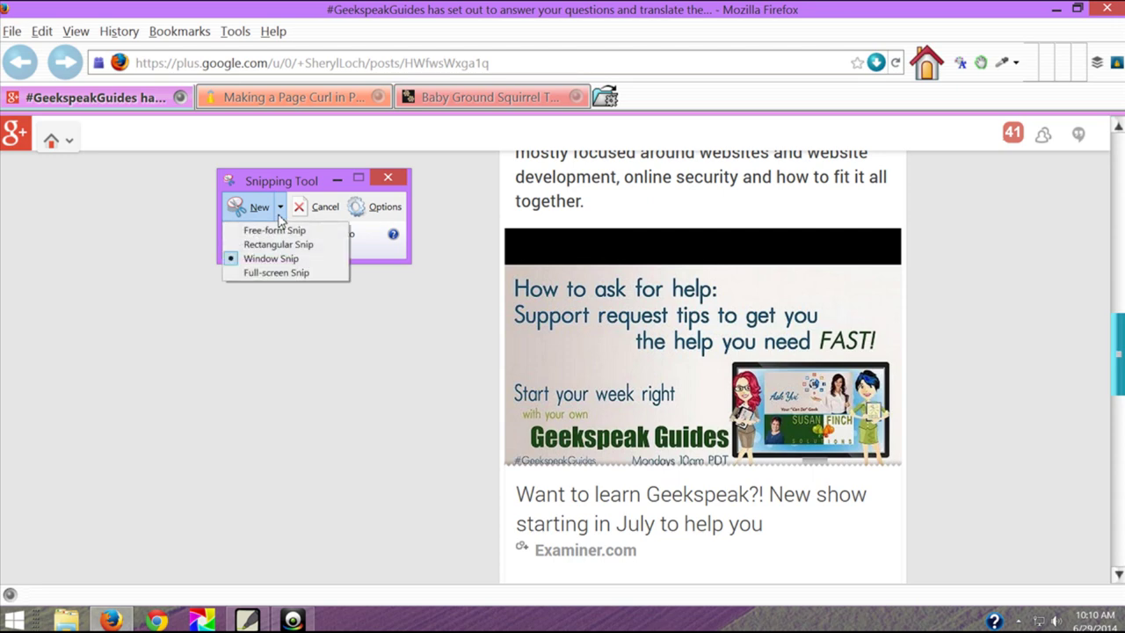
left_click(276, 272)
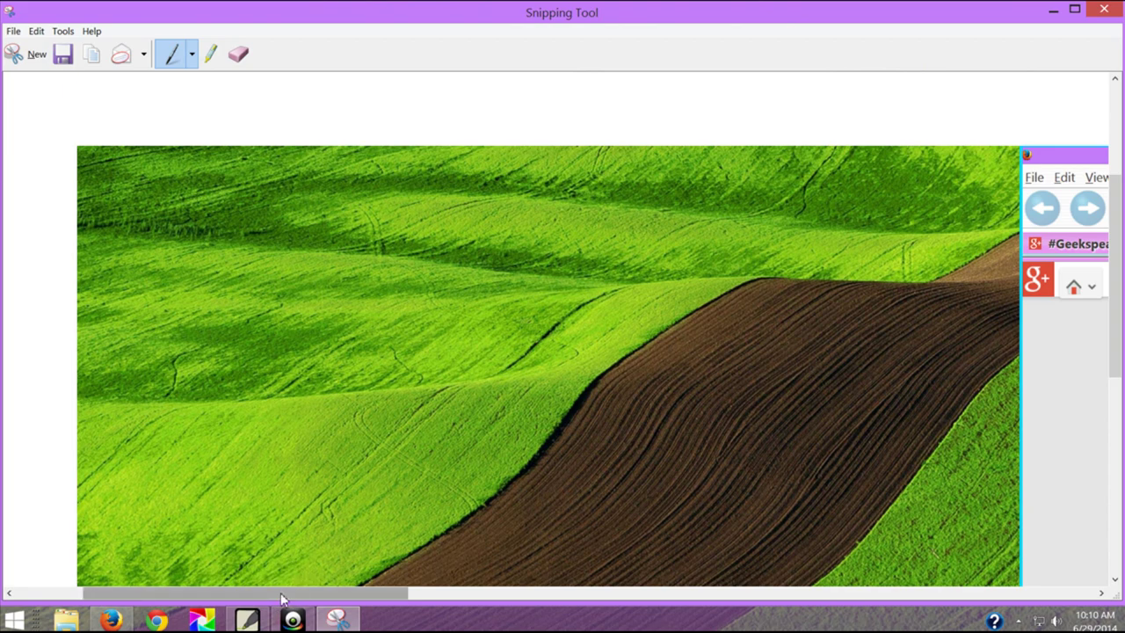
left_click_drag(282, 598, 249, 595)
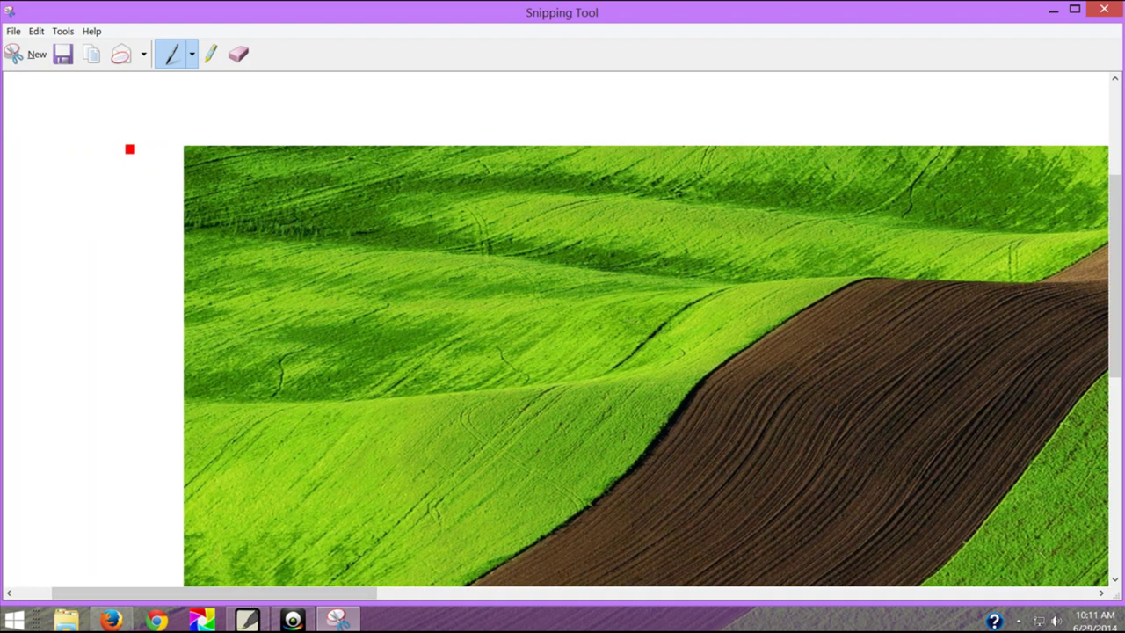
Step: Capture a new rectangular snip around the Geekspeak image and its article title, and reposition the snip's editor window
left_click(37, 55)
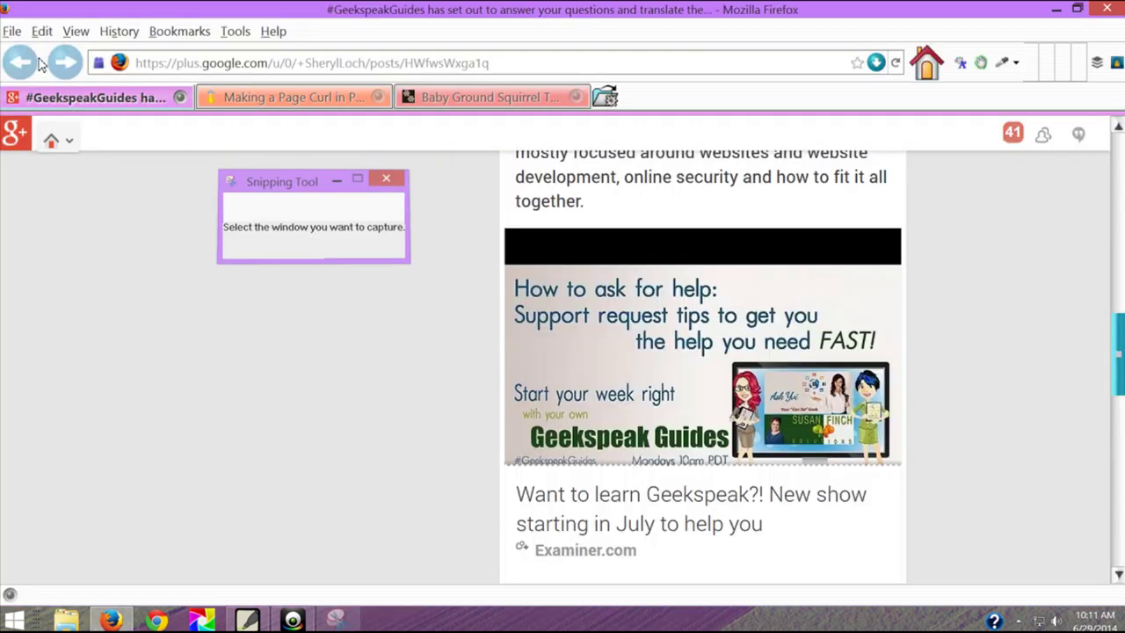
key("Escape")
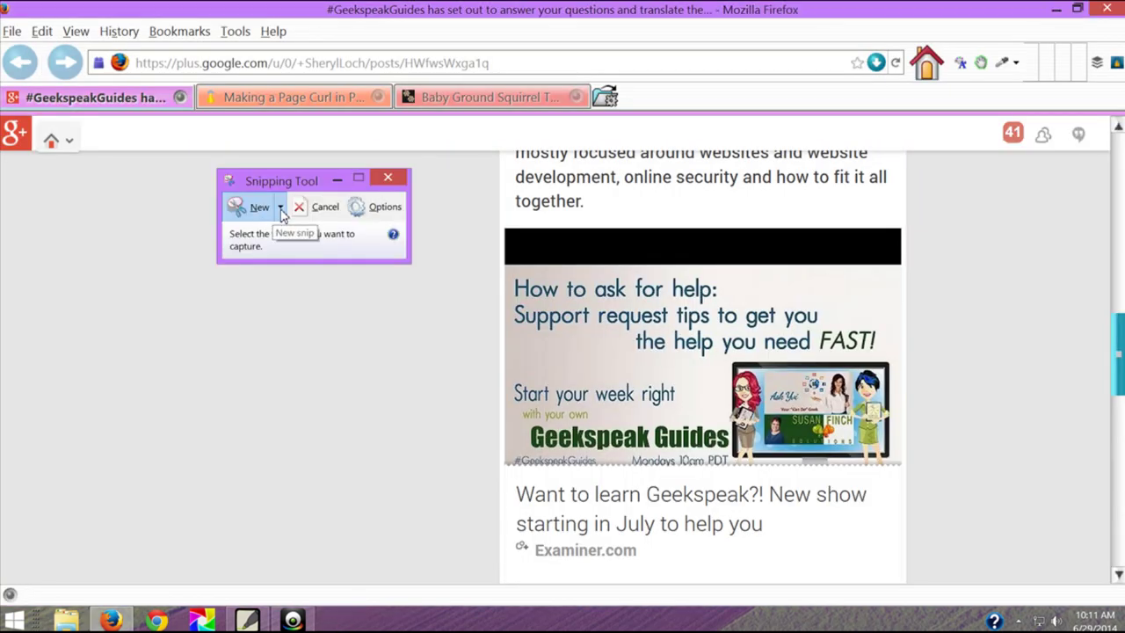
left_click(281, 209)
left_click(268, 246)
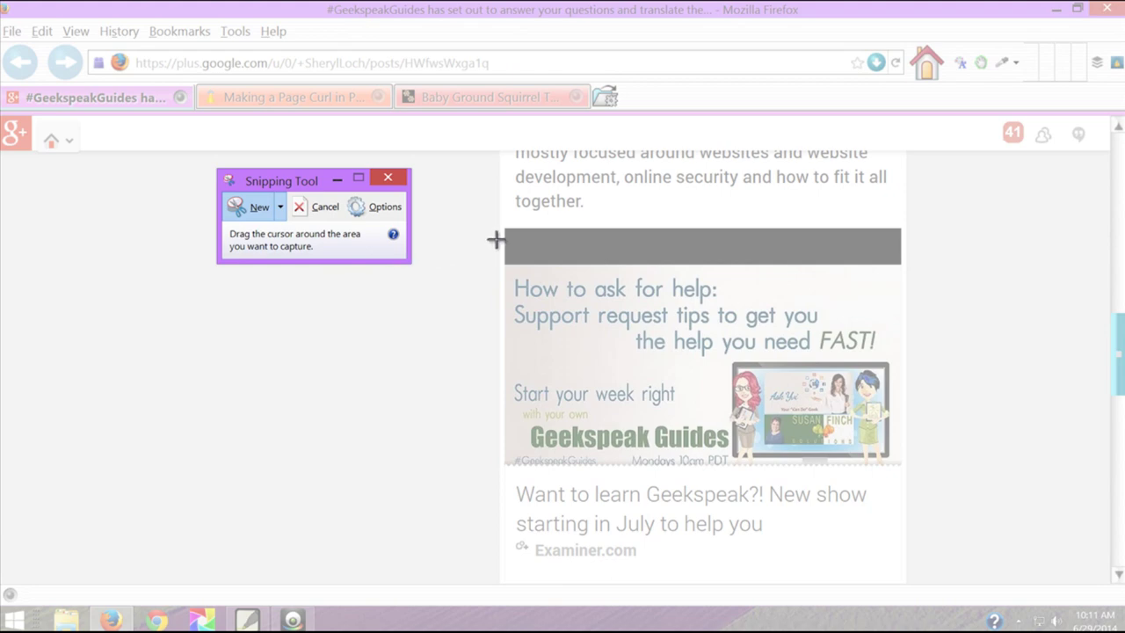
left_click_drag(490, 221, 911, 550)
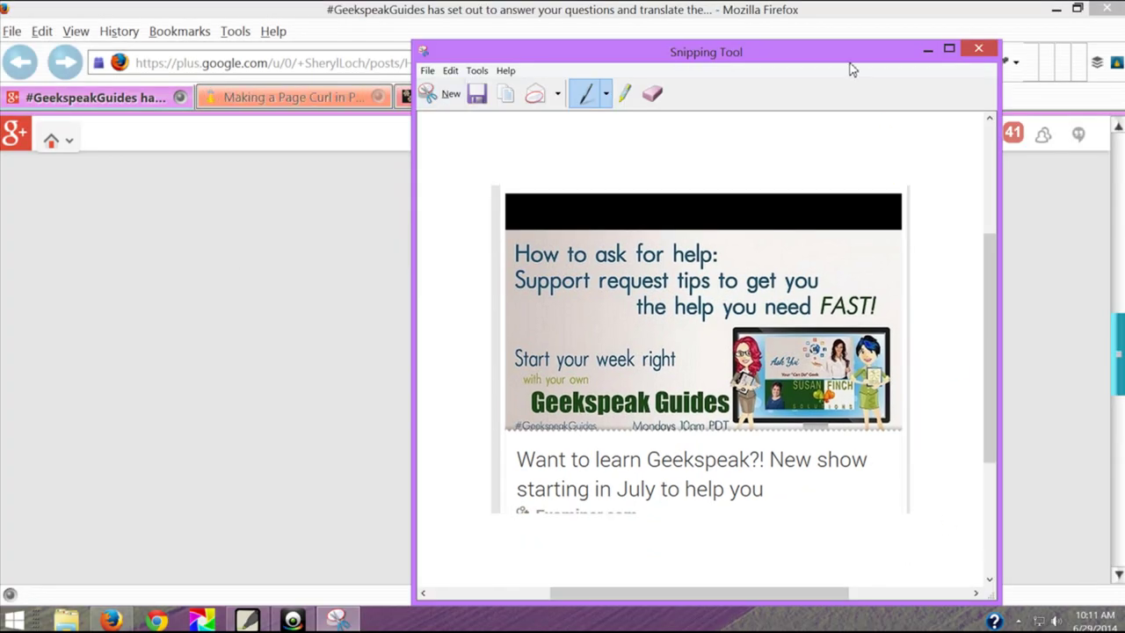
left_click_drag(851, 68, 772, 32)
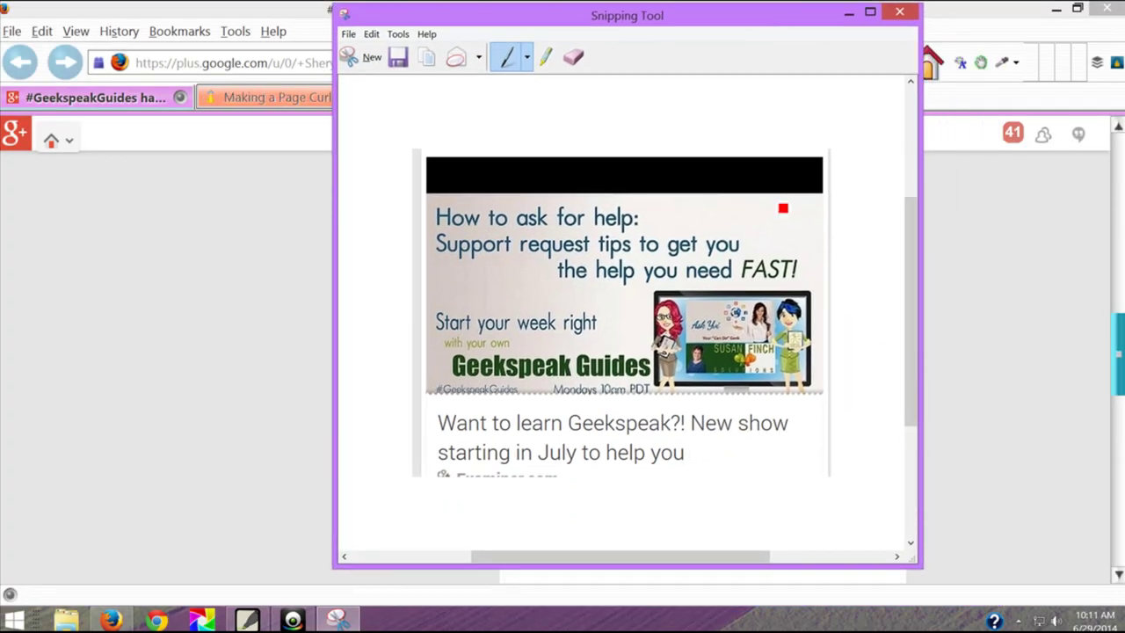
Step: With the Red Pen, circle "Guides", draw a downward arrow to the red-haired cartoon woman, and circle the blue-haired woman's head
left_click(528, 61)
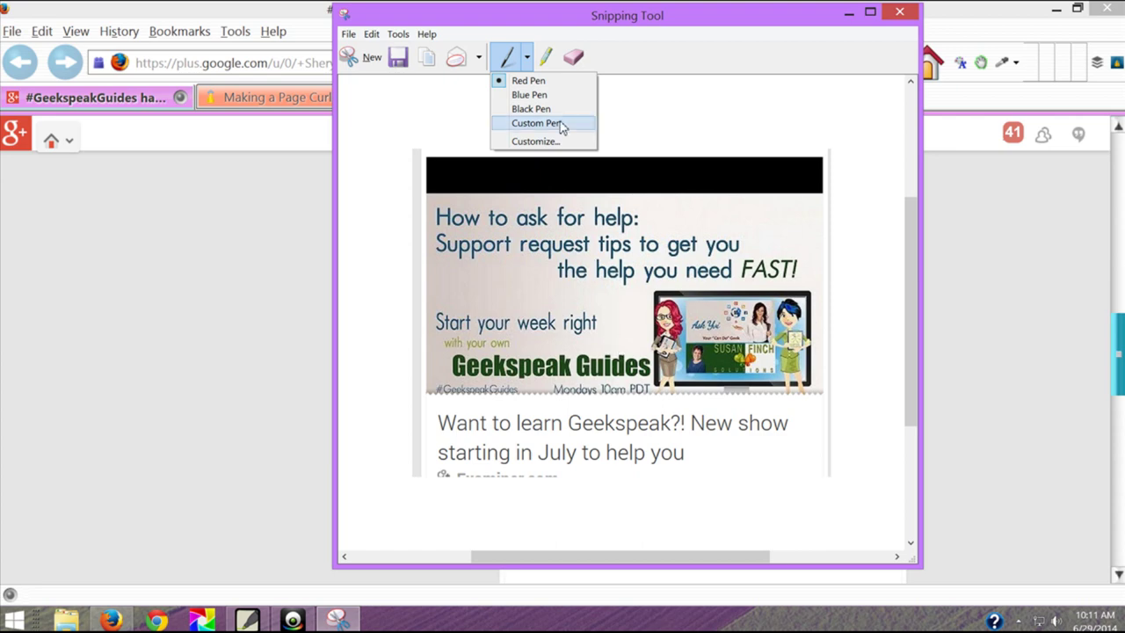
left_click(558, 82)
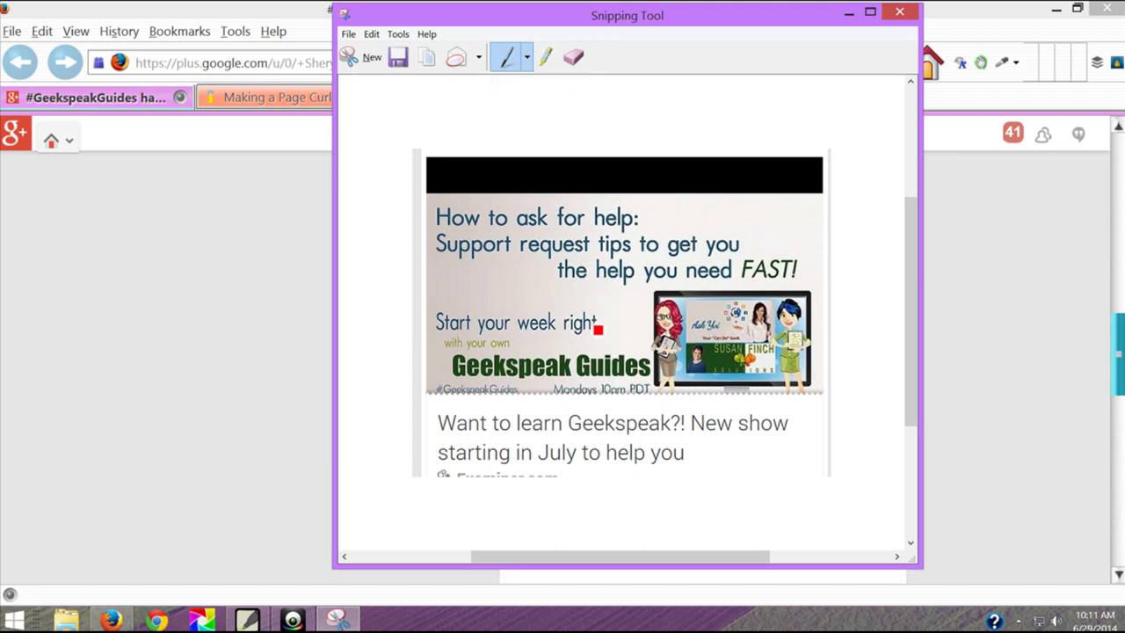
mouse_move(639, 352)
left_mouse_down()
mouse_move(576, 356)
mouse_move(593, 390)
mouse_move(655, 388)
mouse_move(662, 362)
mouse_move(637, 355)
left_mouse_up()
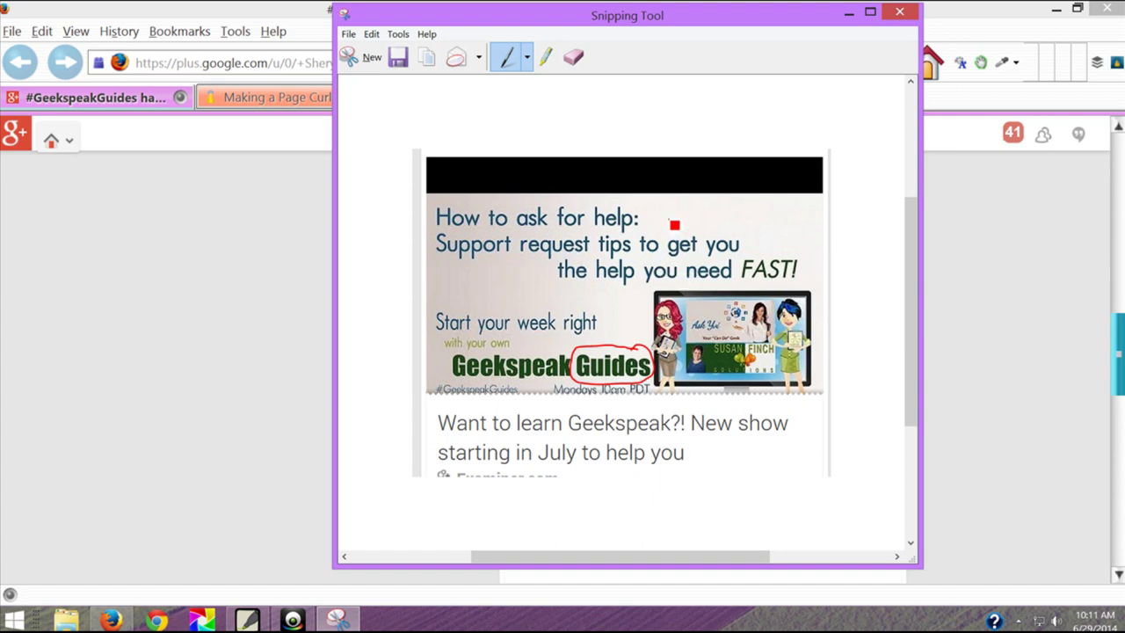
mouse_move(669, 220)
left_mouse_down()
mouse_move(659, 290)
mouse_move(690, 272)
left_mouse_up()
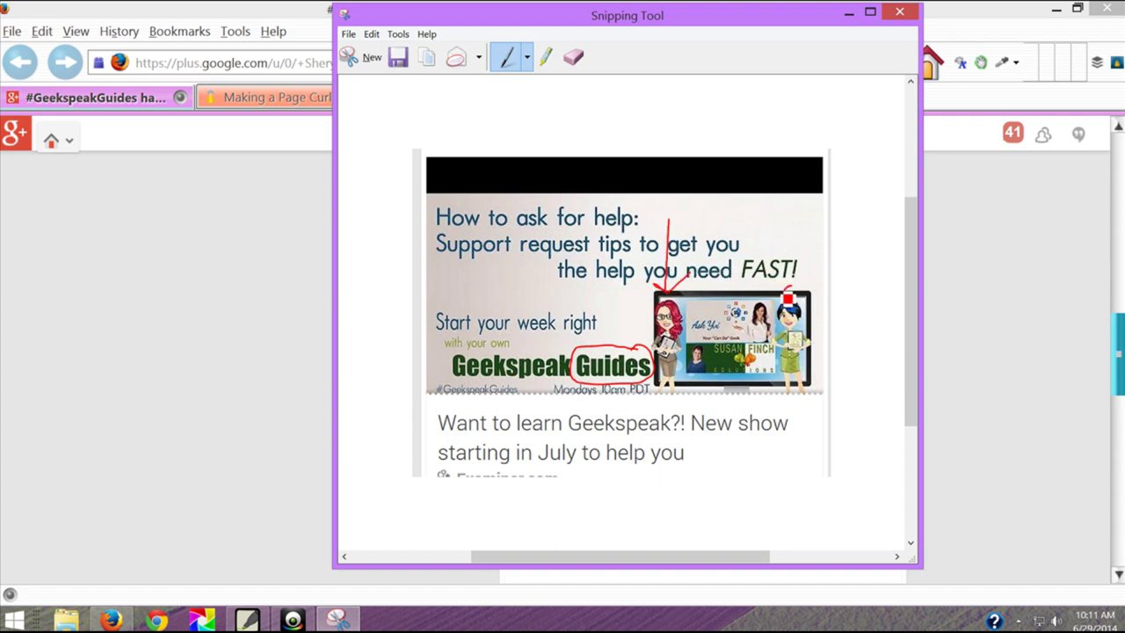
mouse_move(794, 292)
left_mouse_down()
mouse_move(779, 341)
mouse_move(810, 287)
mouse_move(779, 277)
left_mouse_up()
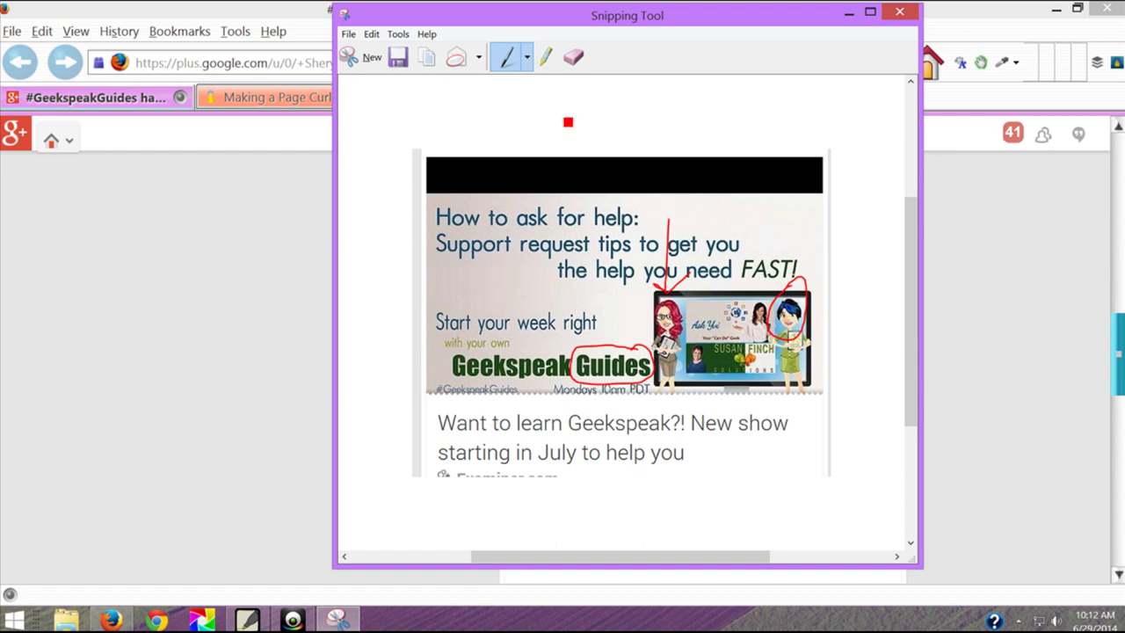
Step: Highlight the words "Support request tips" in yellow on the snip
left_click(546, 60)
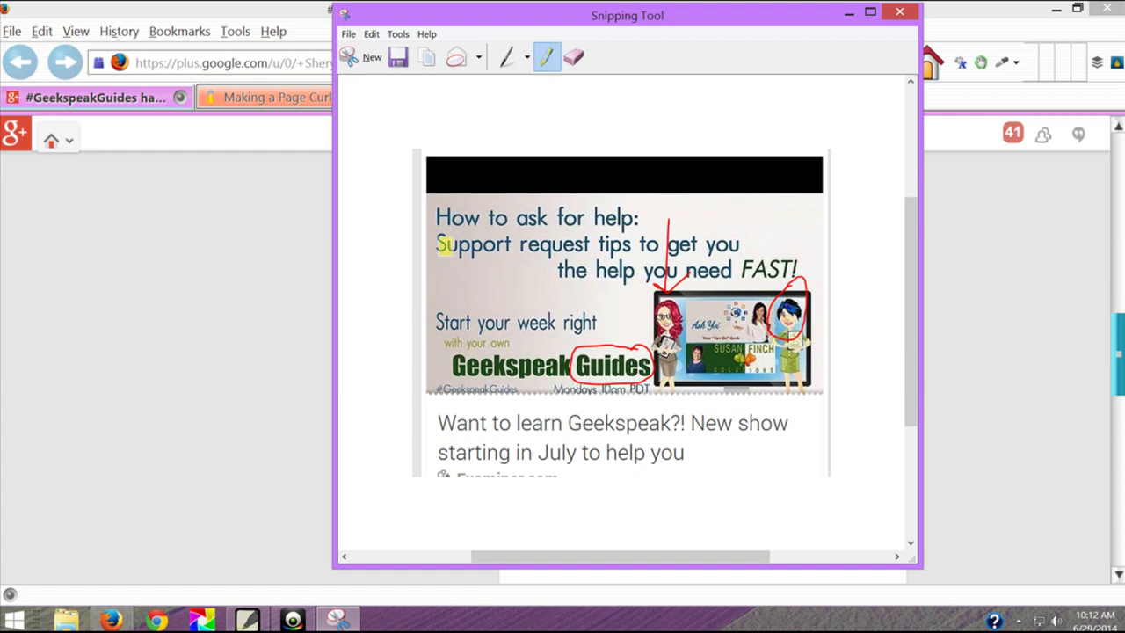
left_click_drag(437, 246, 631, 248)
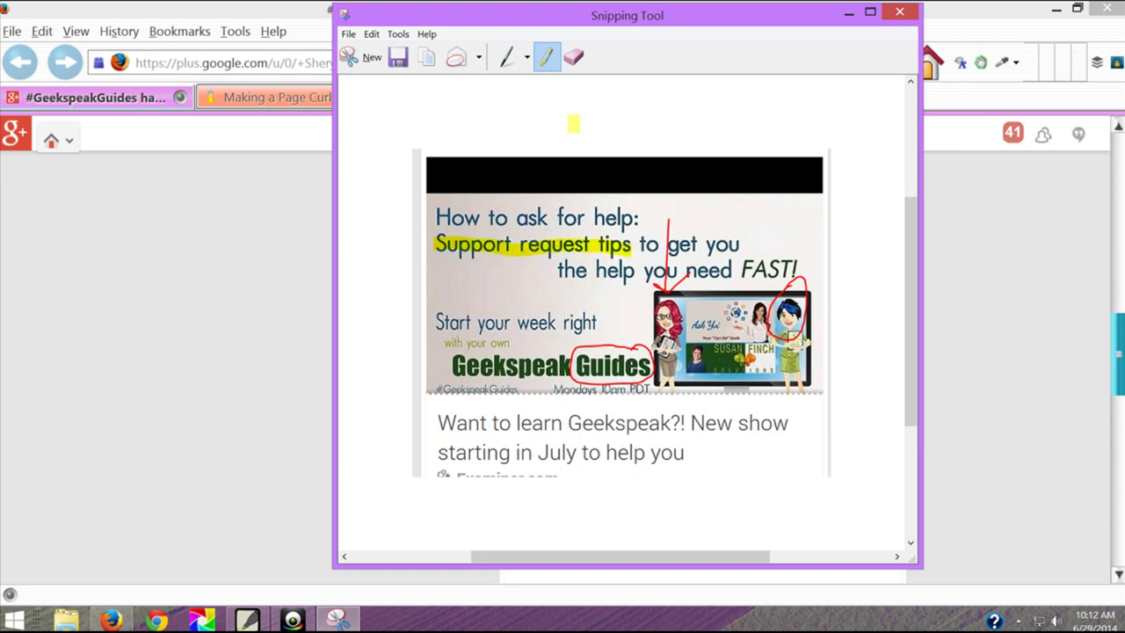
Step: Erase the yellow highlight, the red arrow, and the red circles around "Guides" and the blue-haired woman's head from the snip
left_click(573, 64)
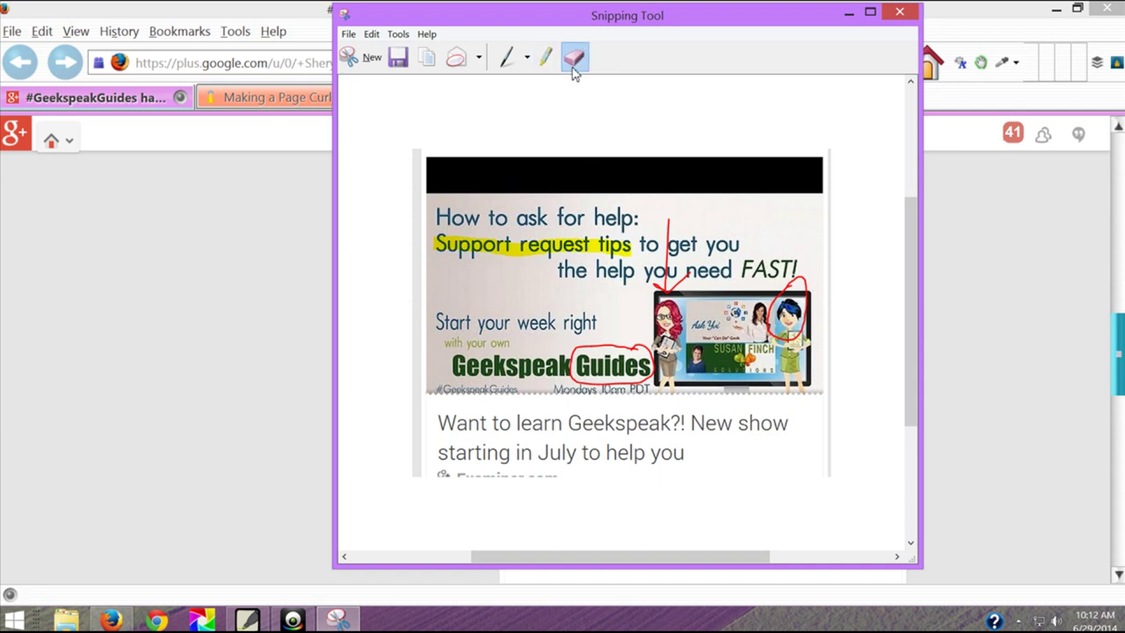
left_click(576, 250)
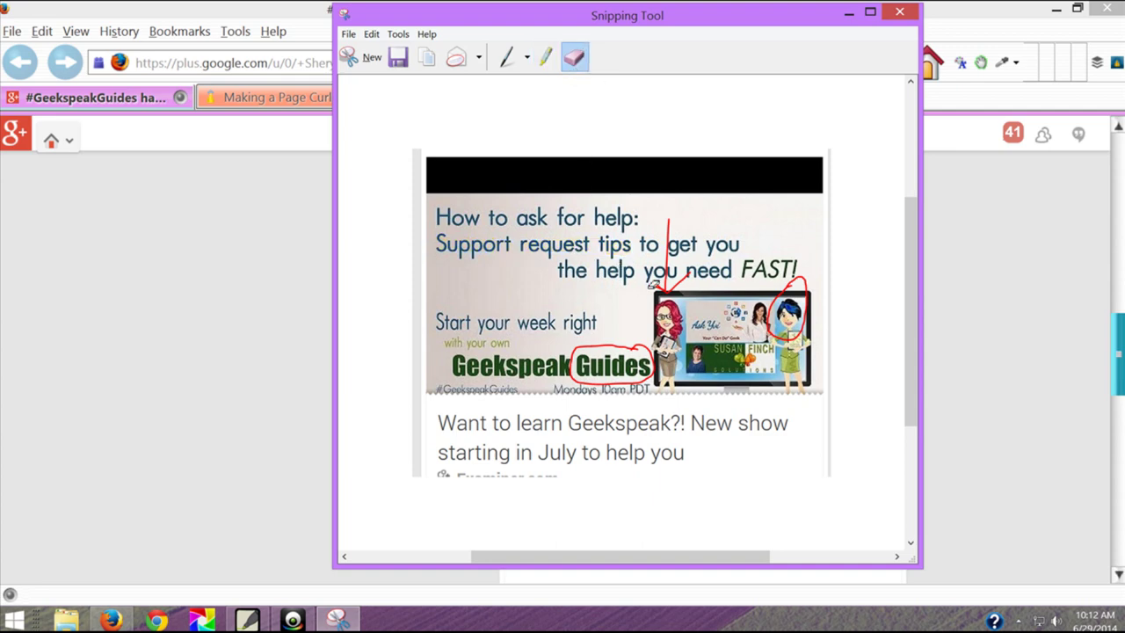
left_click(672, 290)
left_click(634, 351)
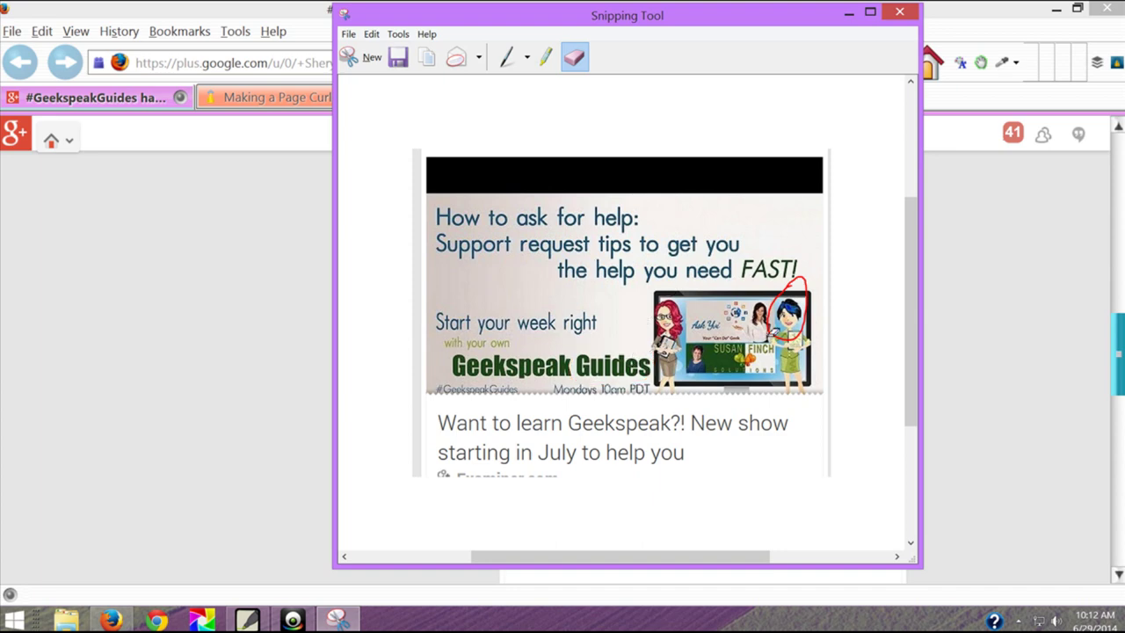
left_click(774, 332)
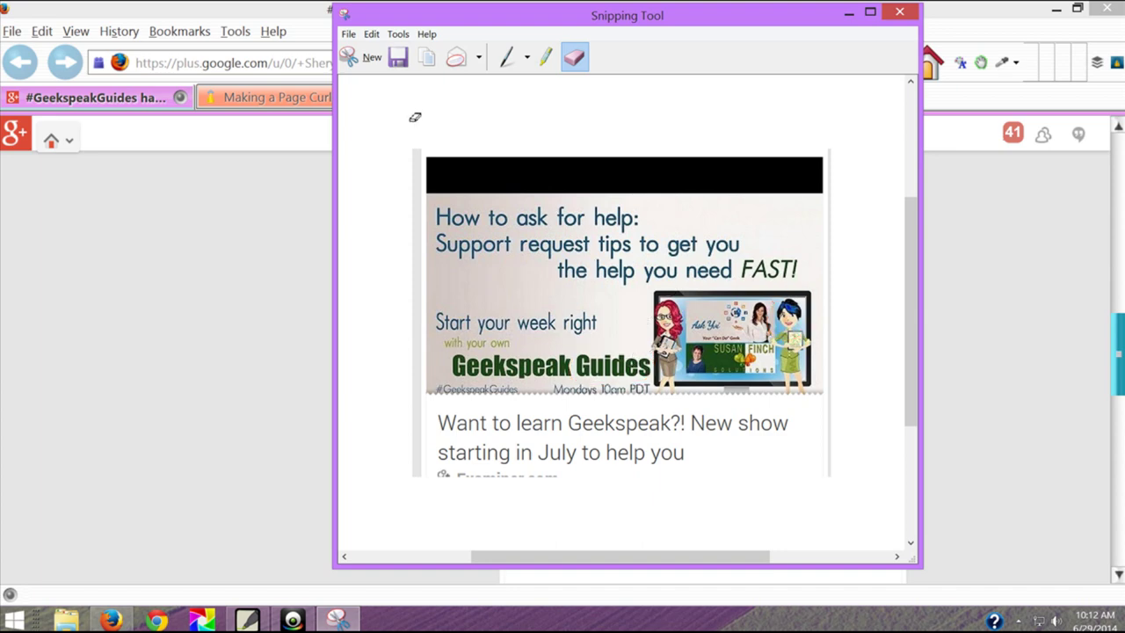
Step: Save the cleaned snip to the Desktop as "test 5" in Portable Network Graphic (PNG) format
left_click(348, 33)
left_click(357, 68)
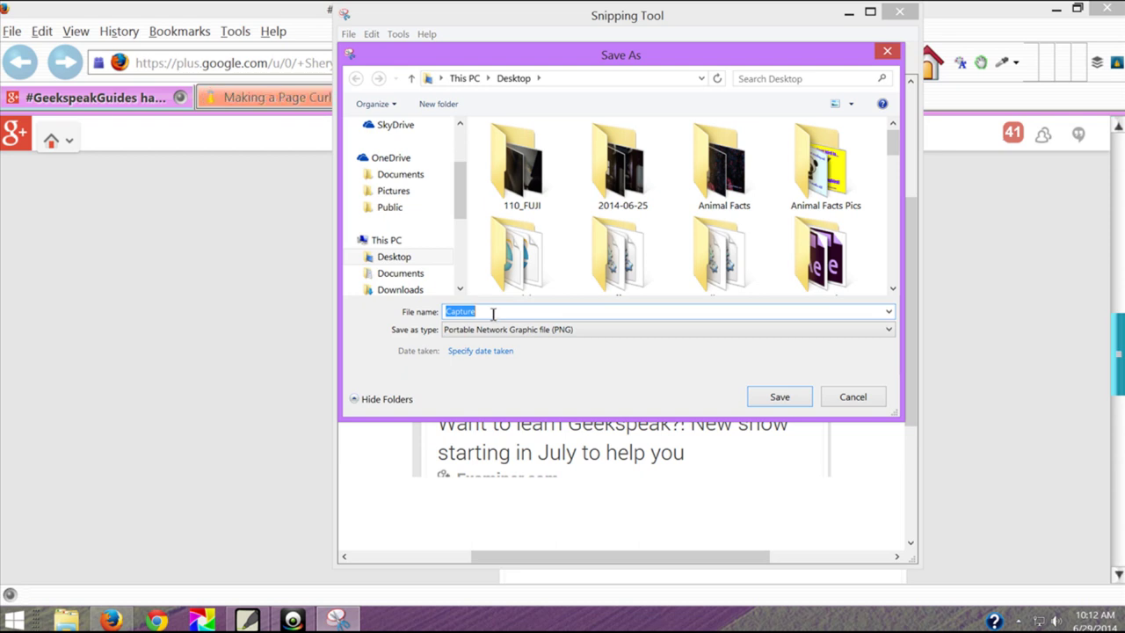
key("BackSpace")
type("test 5")
left_click(691, 332)
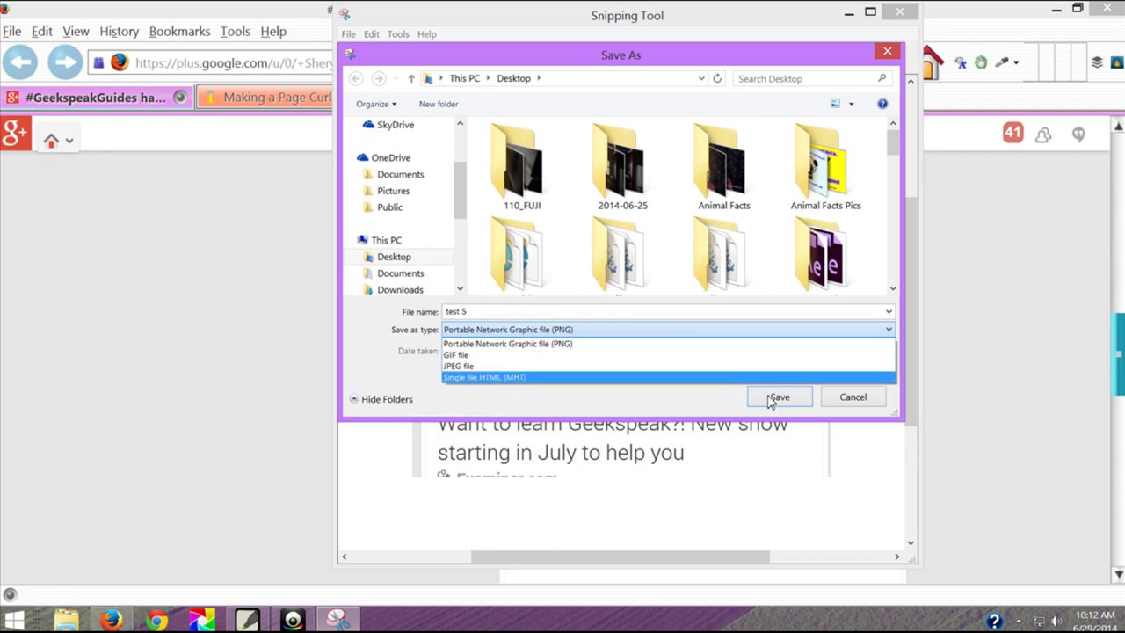
left_click(724, 332)
left_click(780, 398)
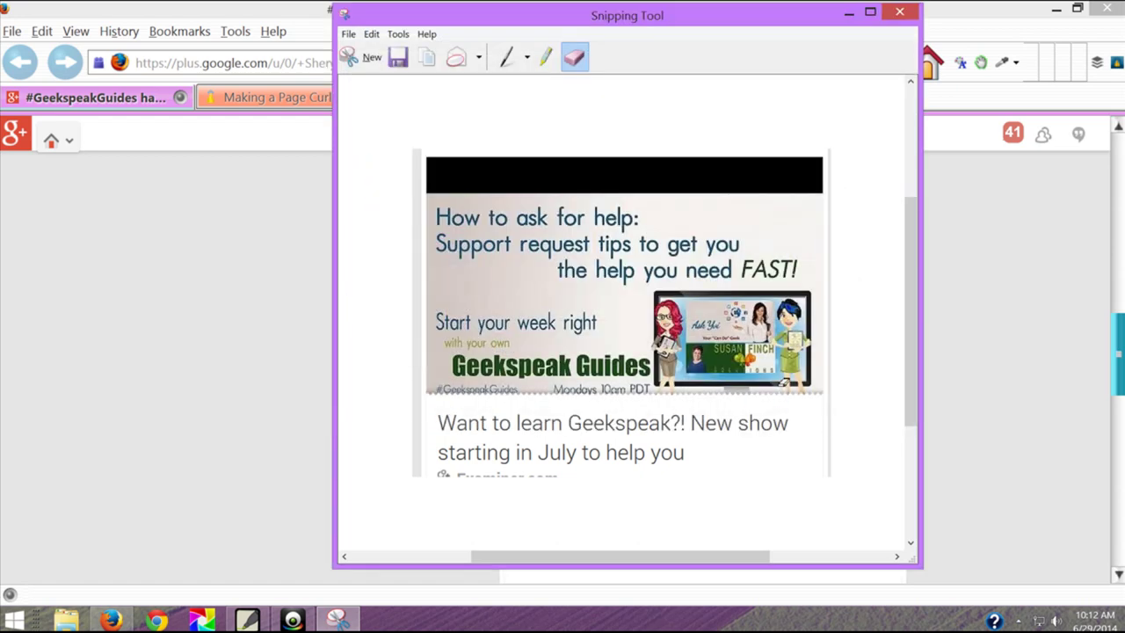
Step: Capture a new rectangular snip around the video player on the "Making a Page Curl in Paint.net" page, keeping the Snipping Tool window clear of it
left_click(369, 51)
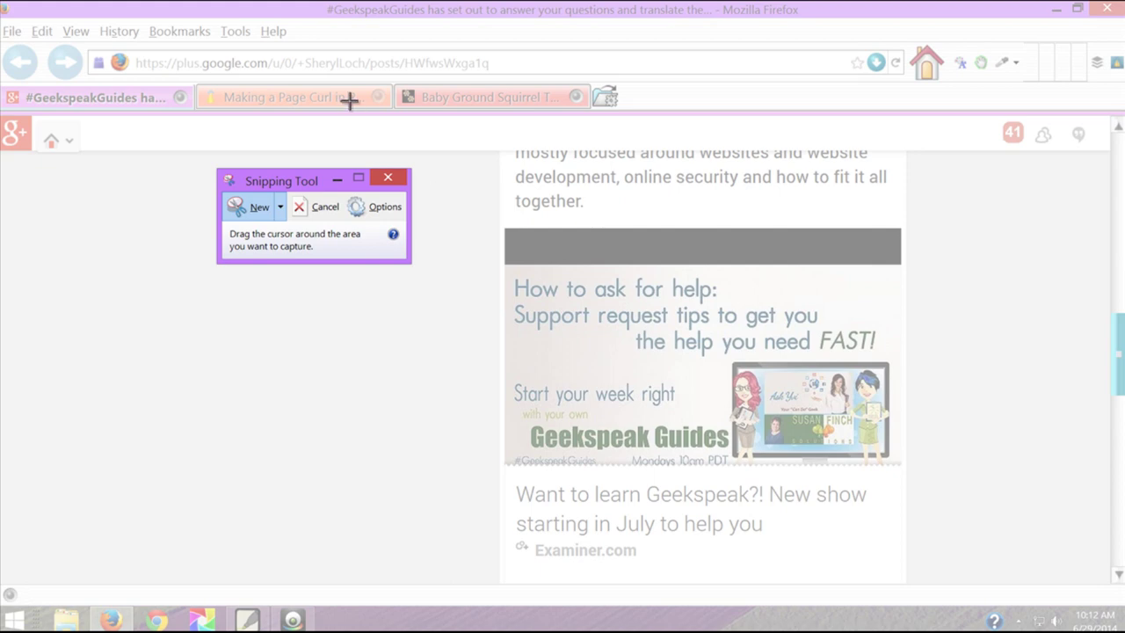
left_click(338, 182)
left_click(342, 98)
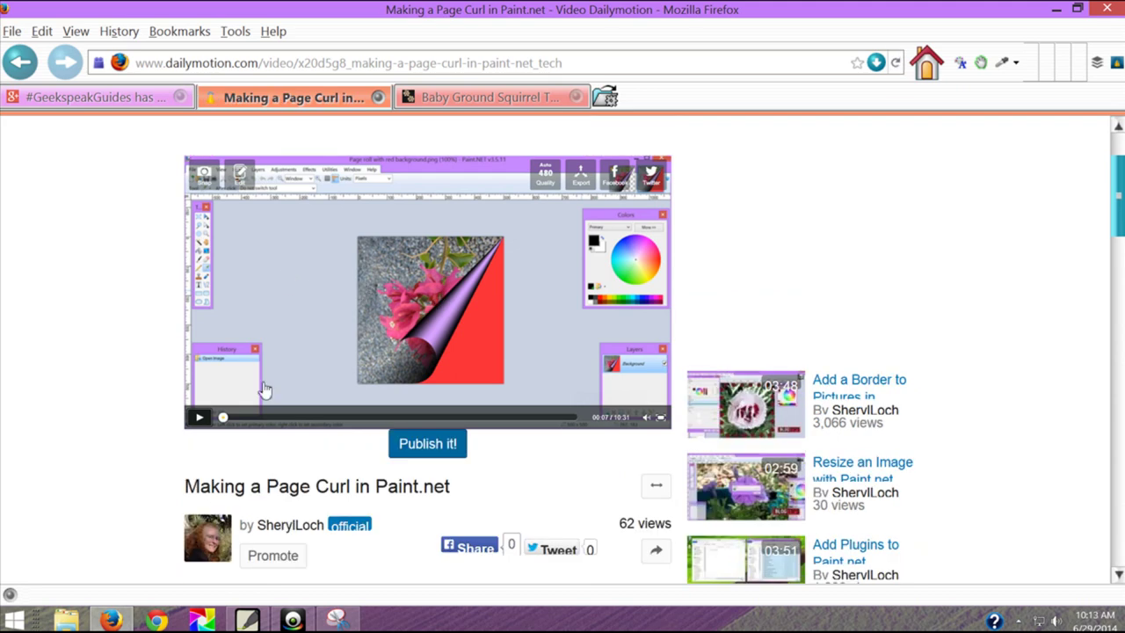
left_click(337, 619)
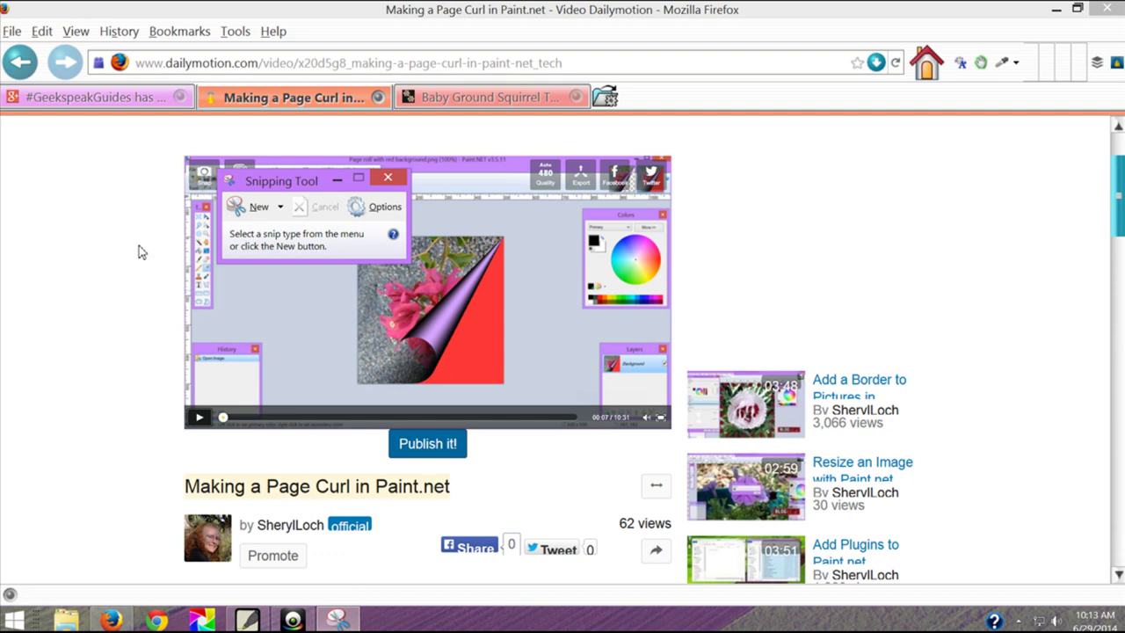
left_click_drag(173, 204, 58, 484)
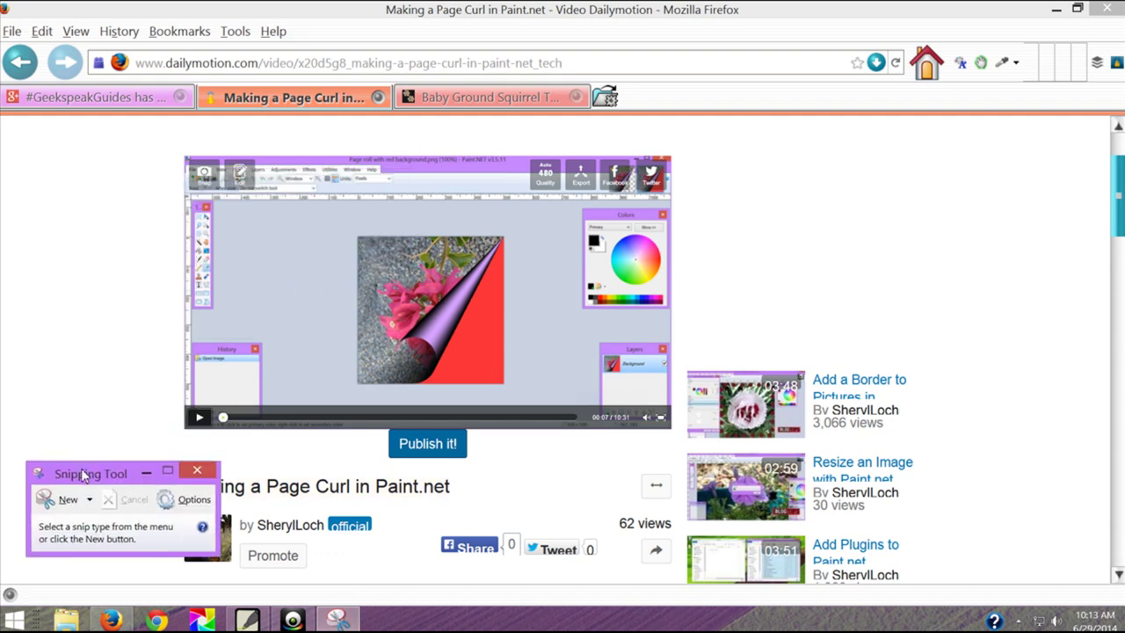
left_click(70, 505)
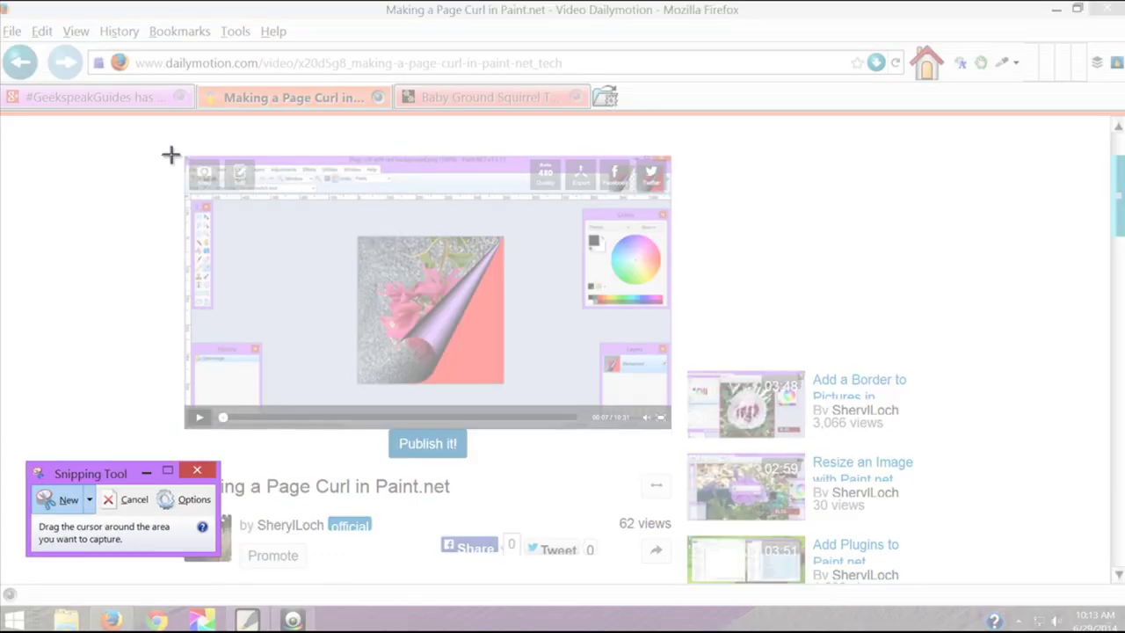
left_click_drag(168, 151, 695, 441)
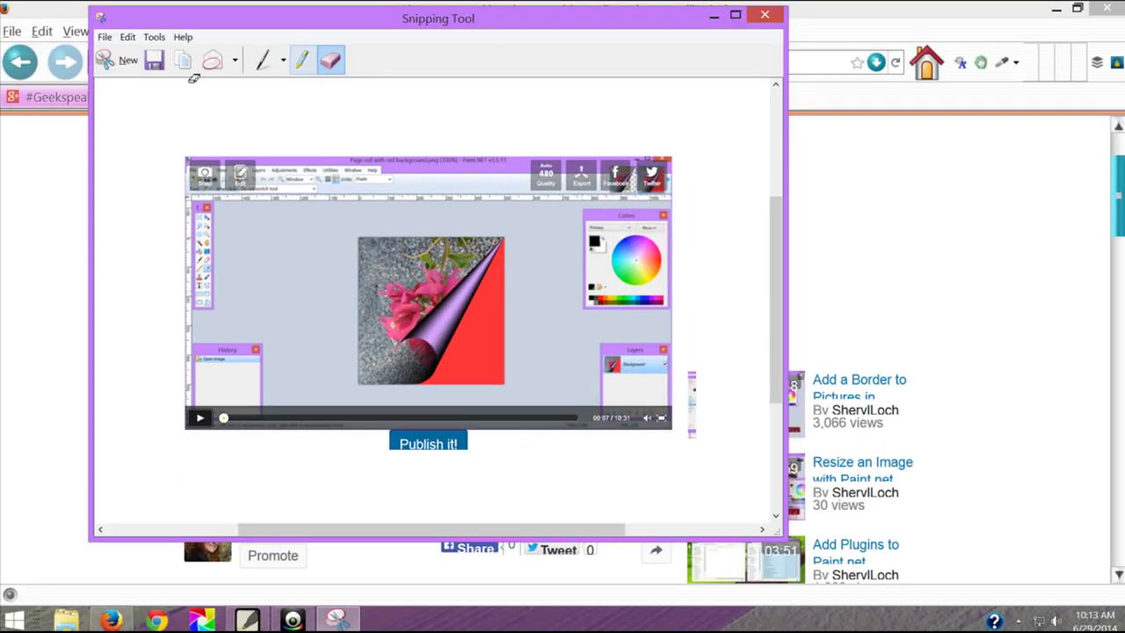
Step: Set the Snipping Tool aside and show the "Baby Ground Squirrel Twins" page in the browser
left_click(126, 60)
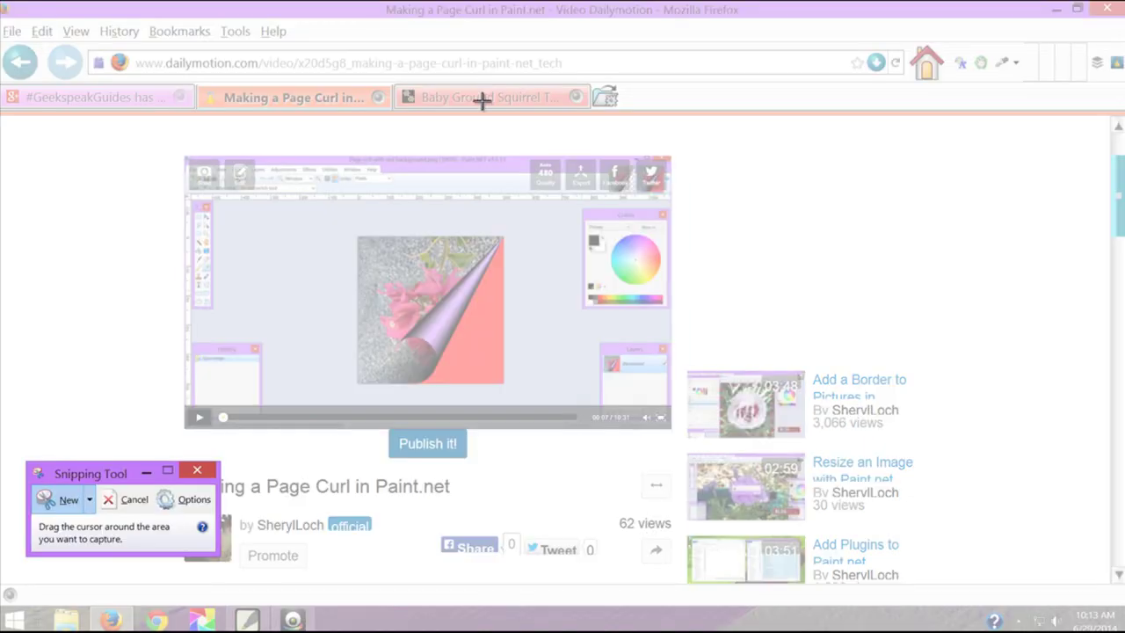
left_click(147, 472)
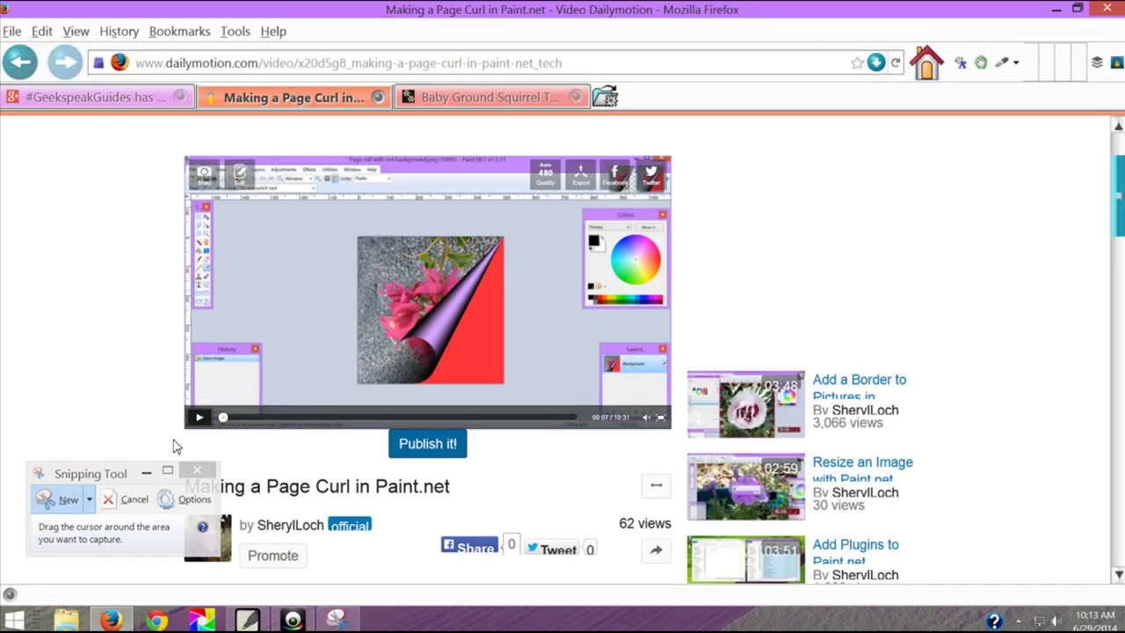
left_click(478, 97)
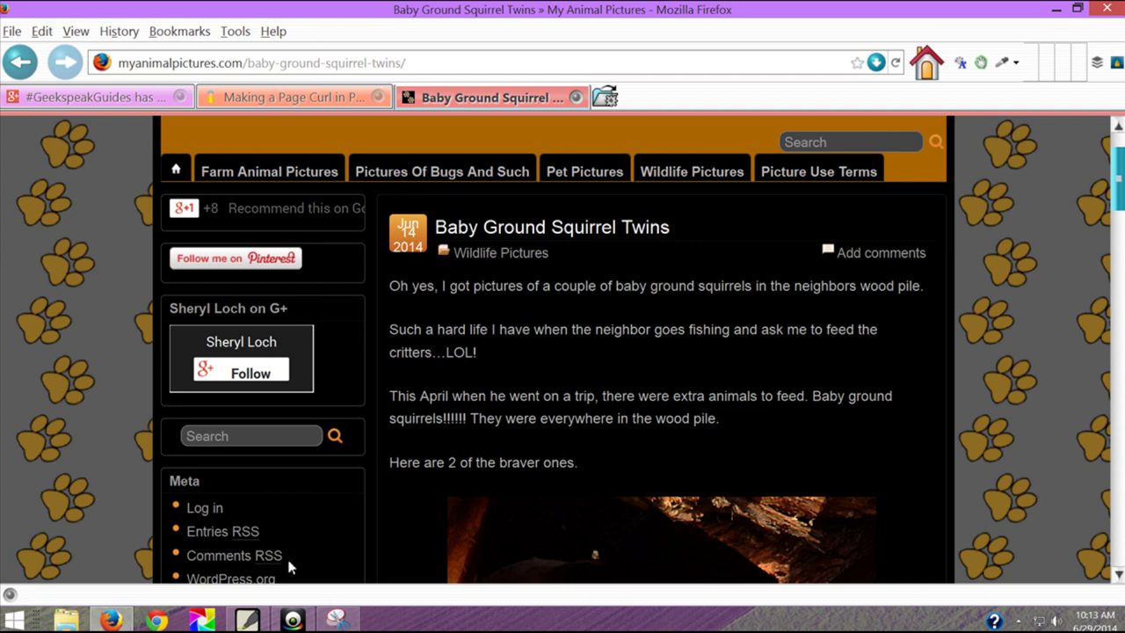
Step: Switch to Sparkol VideoScribe and capture a rectangular snip around the whole green canvas of The First Noel project
left_click(247, 619)
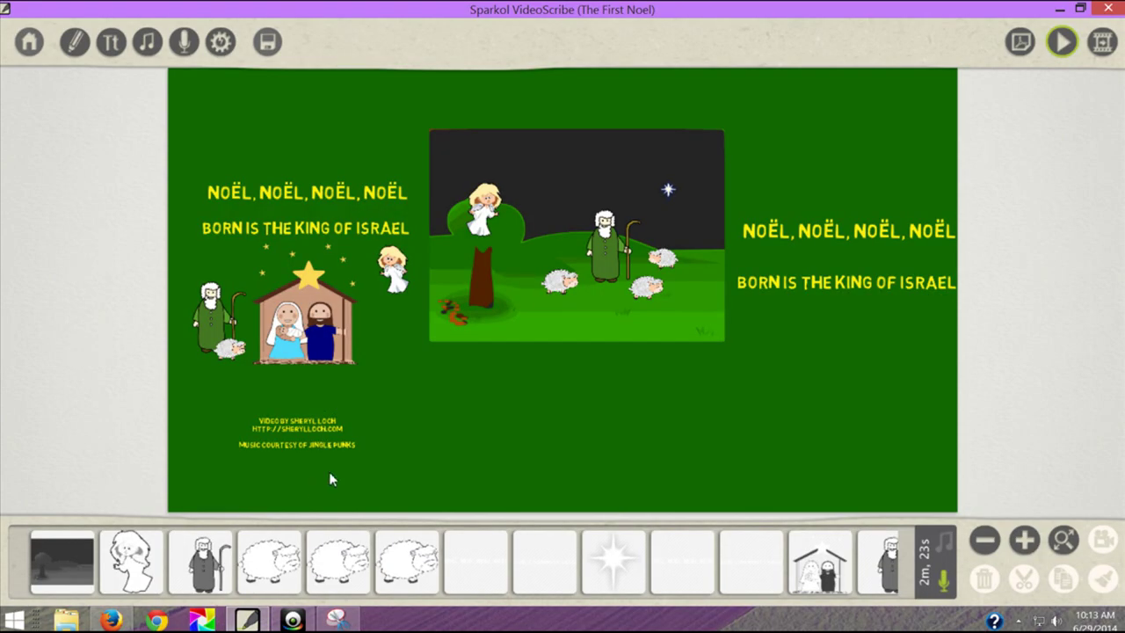
left_click(338, 619)
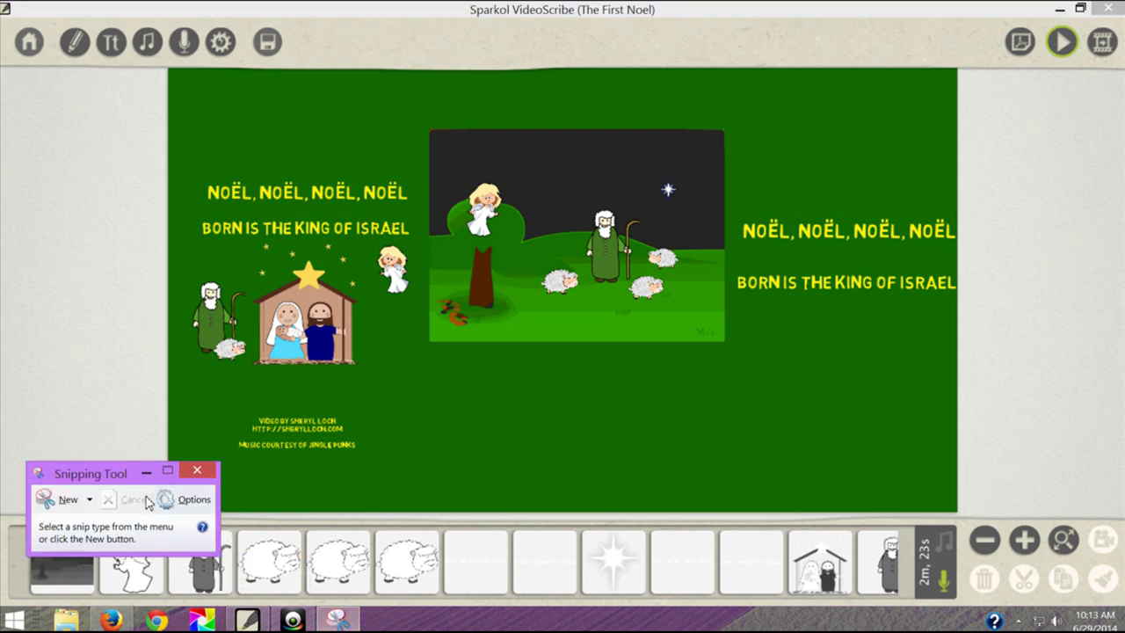
left_click_drag(121, 486, 787, 23)
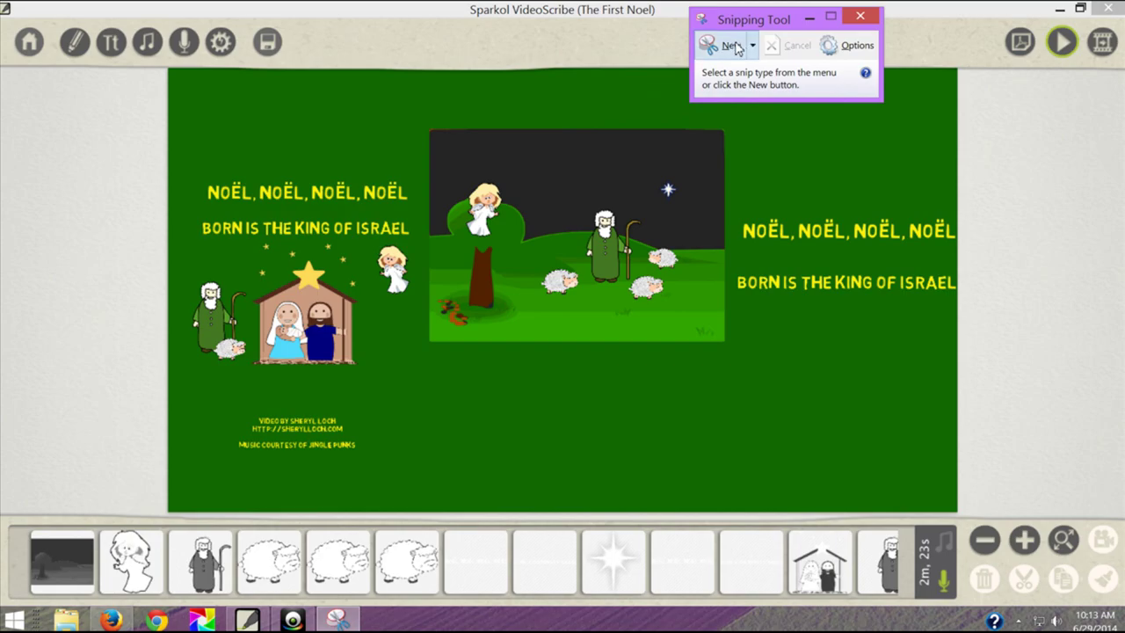
left_click(731, 46)
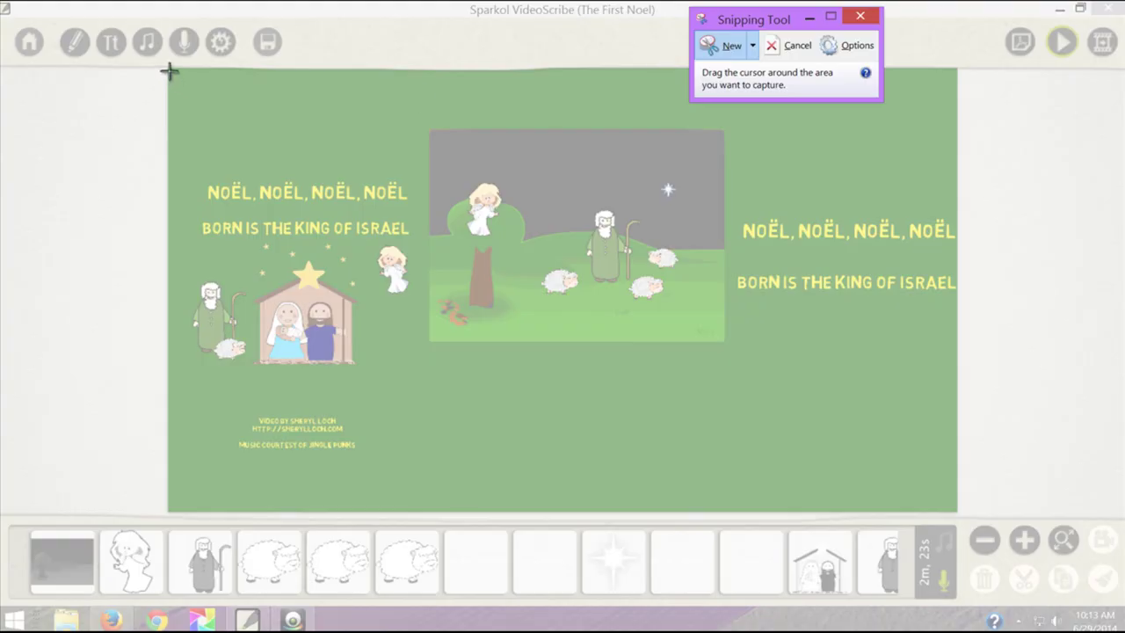
mouse_move(169, 70)
left_mouse_down()
mouse_move(234, 466)
mouse_move(664, 525)
mouse_move(738, 512)
mouse_move(959, 514)
left_mouse_up()
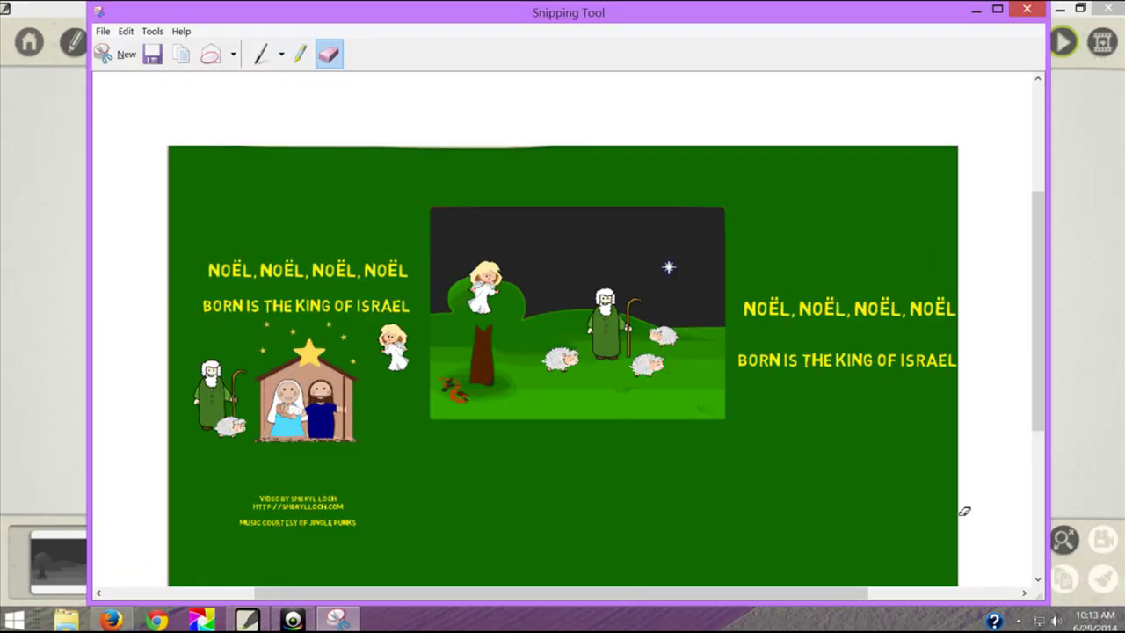
Step: On the Windows Vista desktop, search the programs for "snipping tool", launch it, and move its window away from the screen's upper edge
left_click(13, 622)
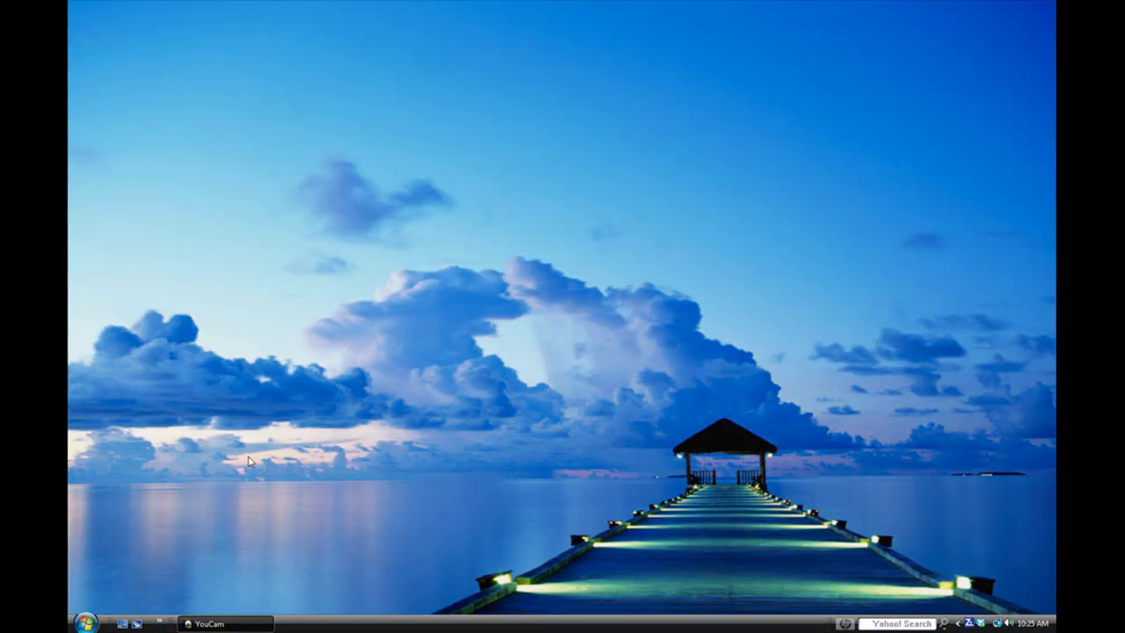
left_click(86, 623)
left_click(95, 602)
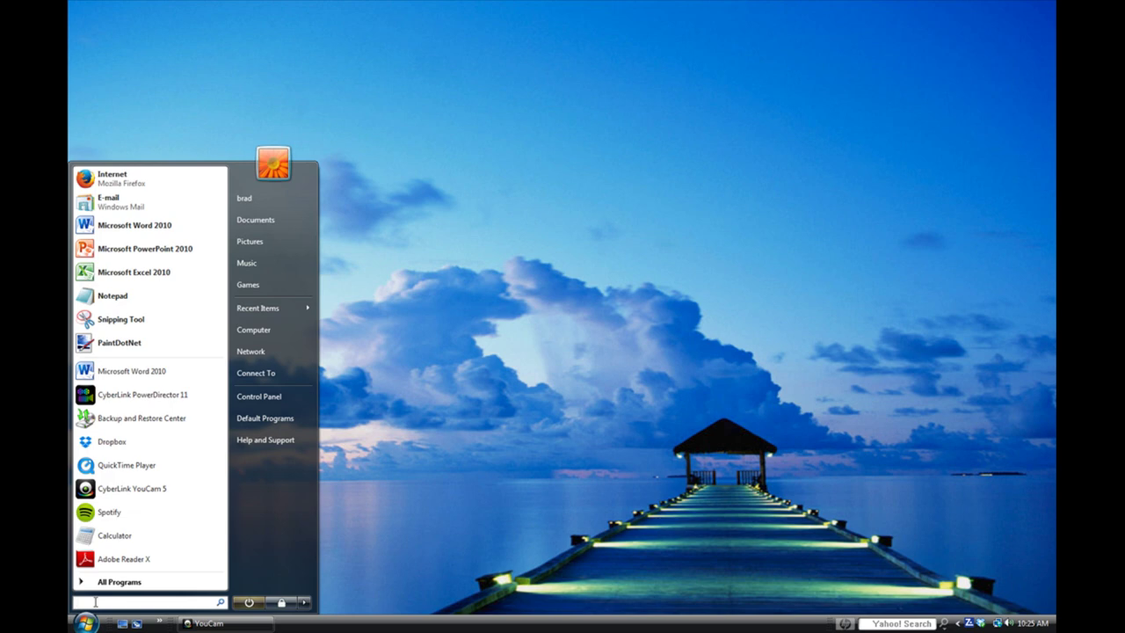
type("s")
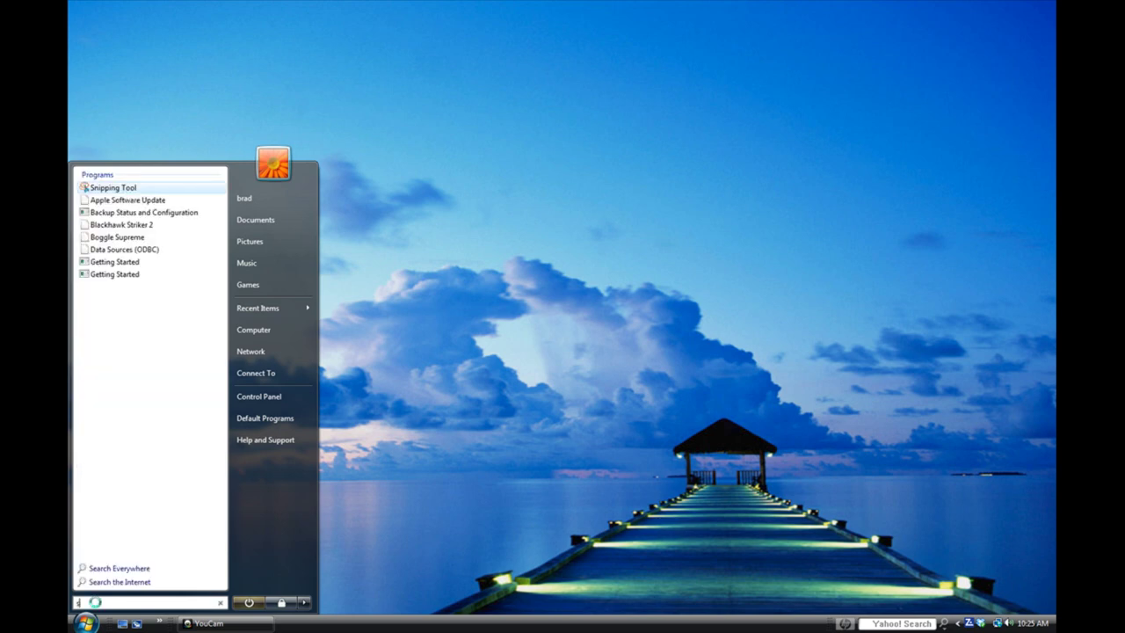
type("nipping tool")
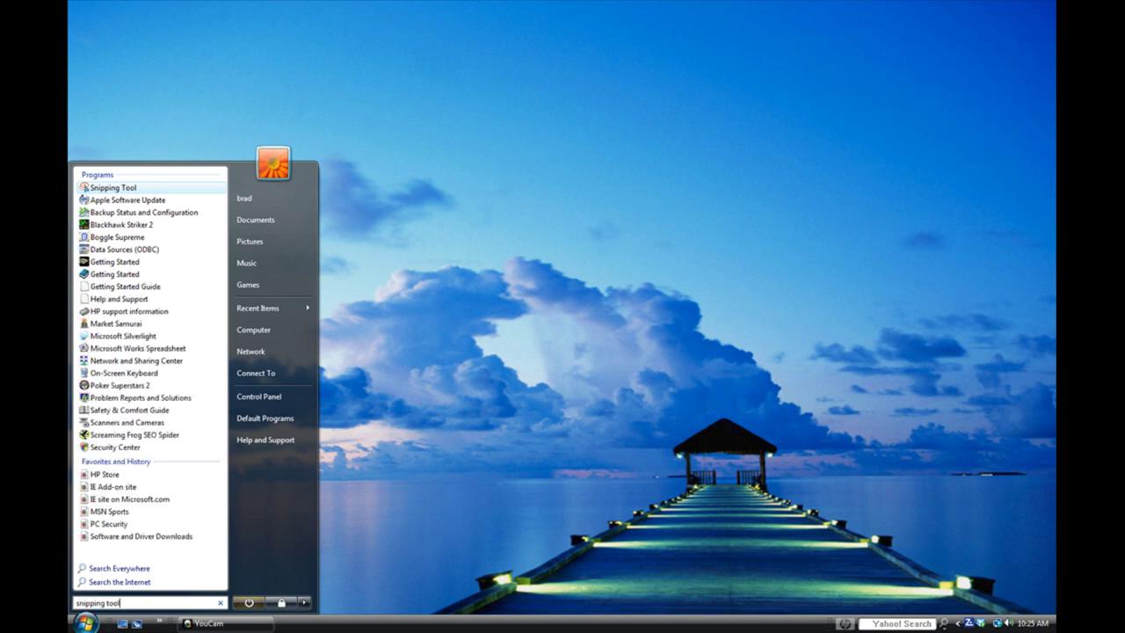
left_click(112, 188)
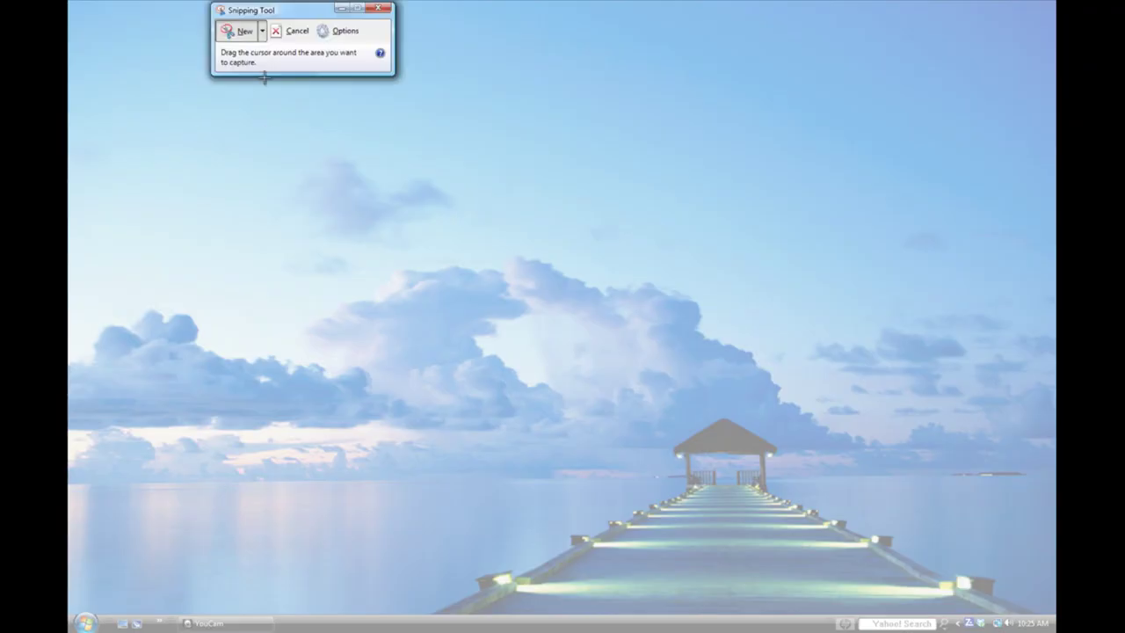
left_click_drag(282, 10, 364, 134)
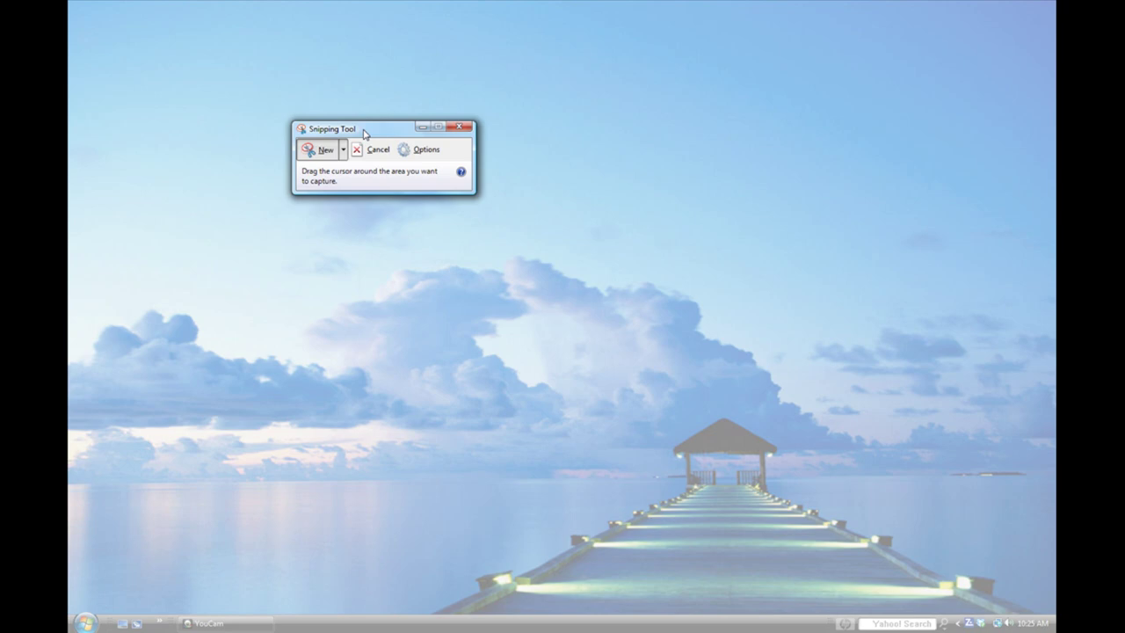